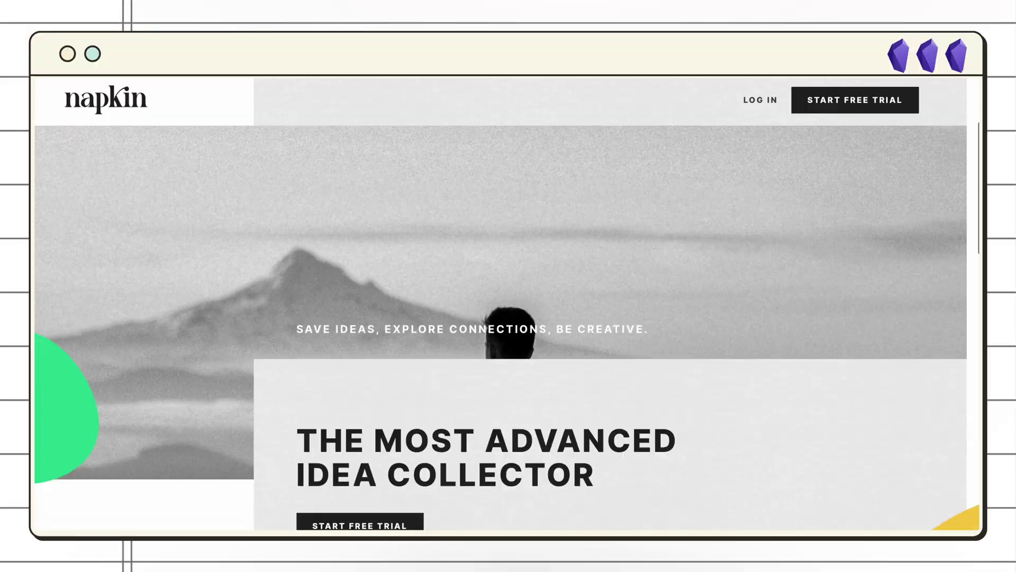
- Scroll the Napkin ideas view to see the three tagged quote cards
{"action": "scroll", "coordinate": [776, 385], "scroll_direction": "down", "scroll_amount": 6}
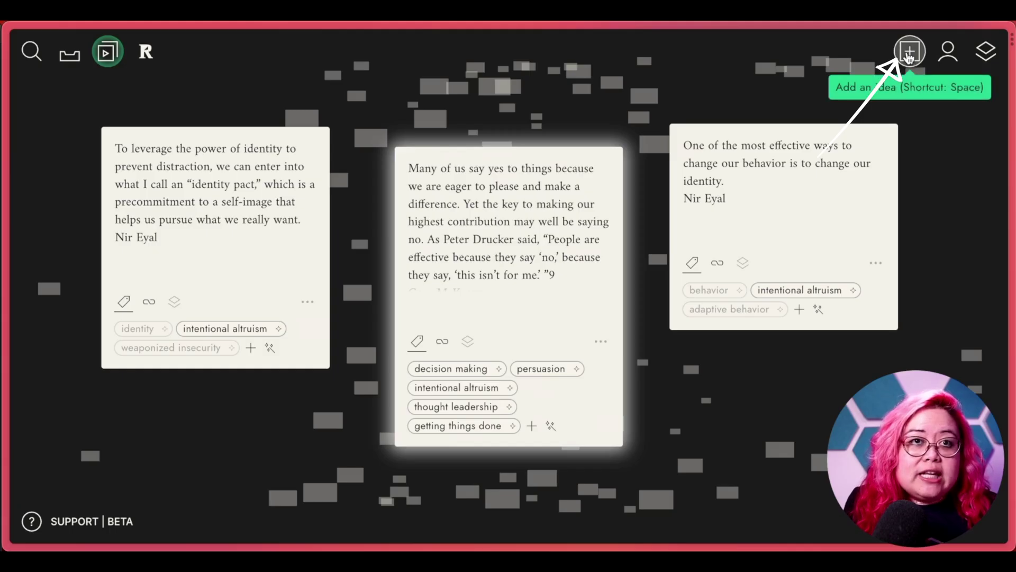
- Create a new idea reading 'Emergence is the evolution of a whole beyond its parts in unexpected ways.'
{"action": "left_click", "coordinate": [909, 52]}
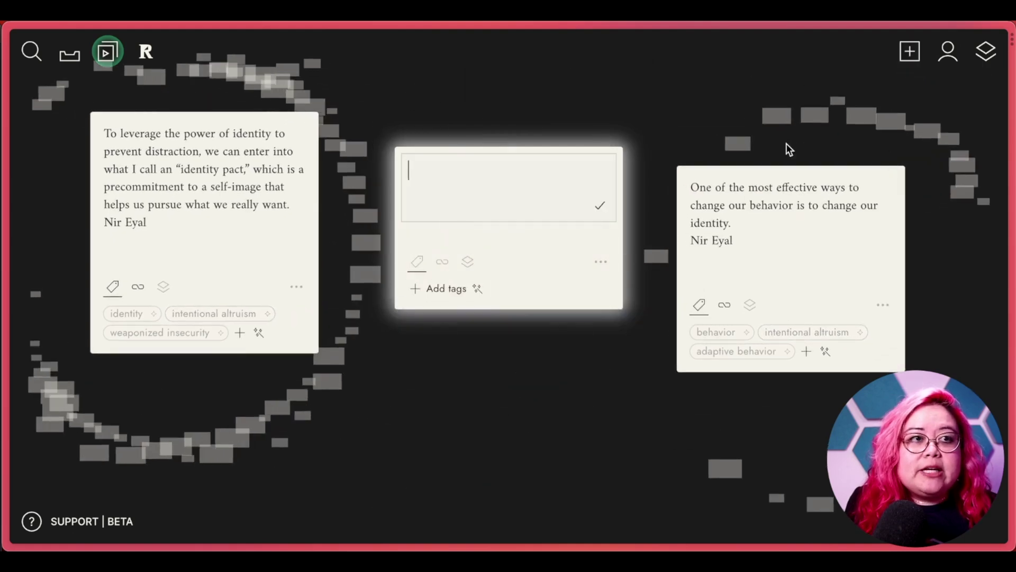
{"action": "type", "text": "Emergence is the"}
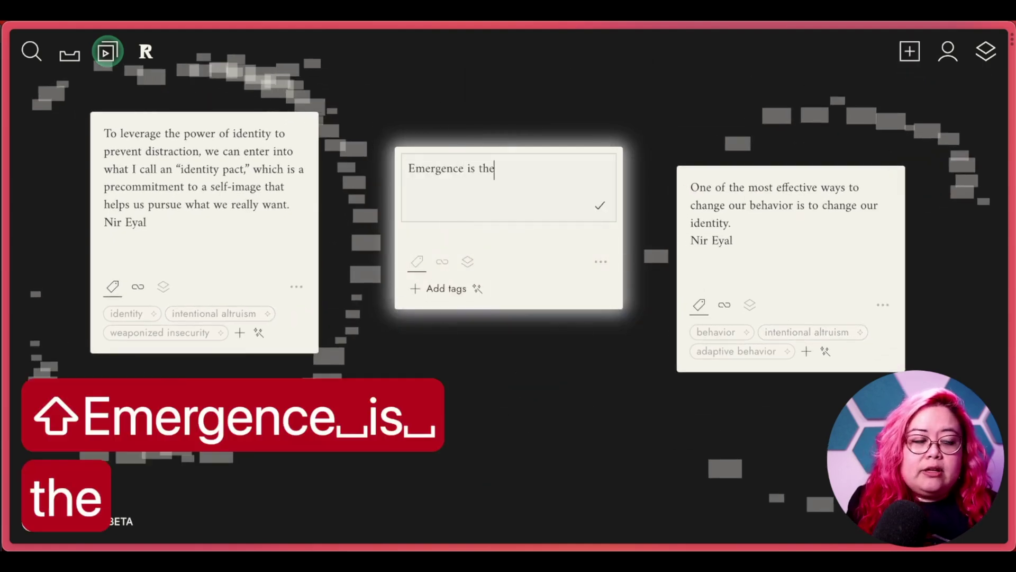
{"action": "type", "text": " evolution of a whole beyond its parts in unexpected ways"}
{"action": "key", "text": "super+Return"}
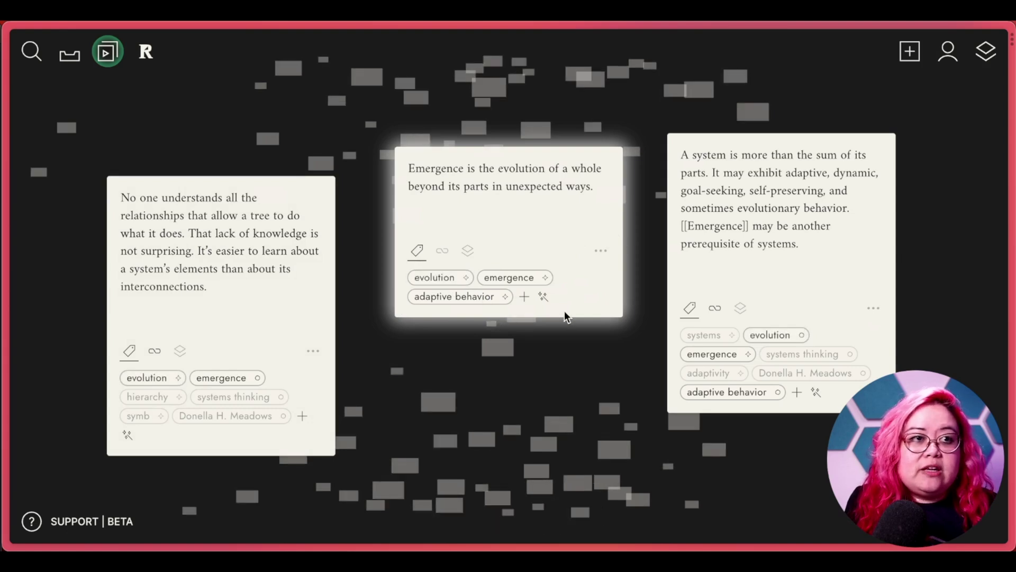
- Tag the new idea bottom-up, zettelkasten, note-taking and load testing
{"action": "left_click", "coordinate": [524, 297]}
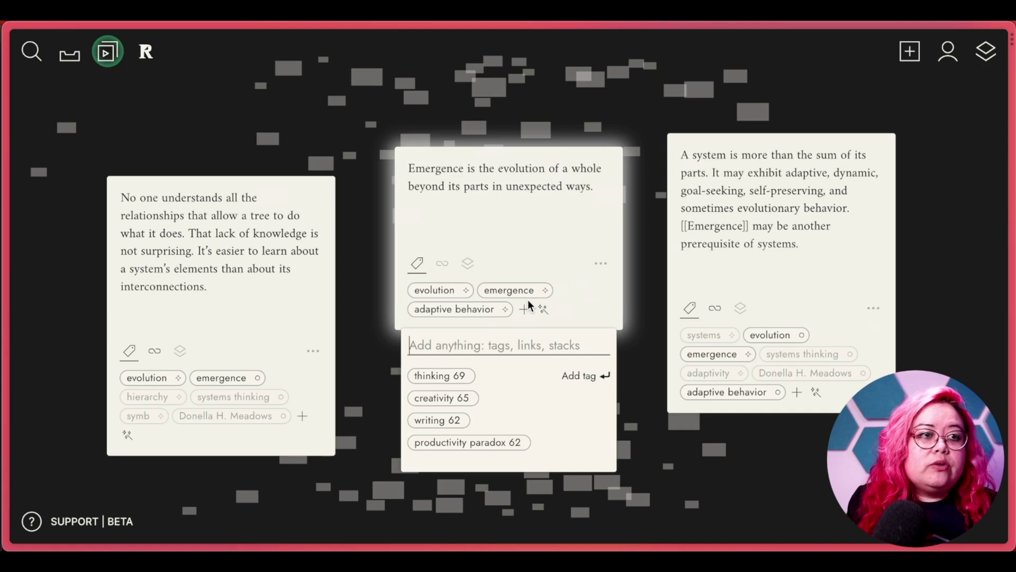
{"action": "type", "text": "bottom-up"}
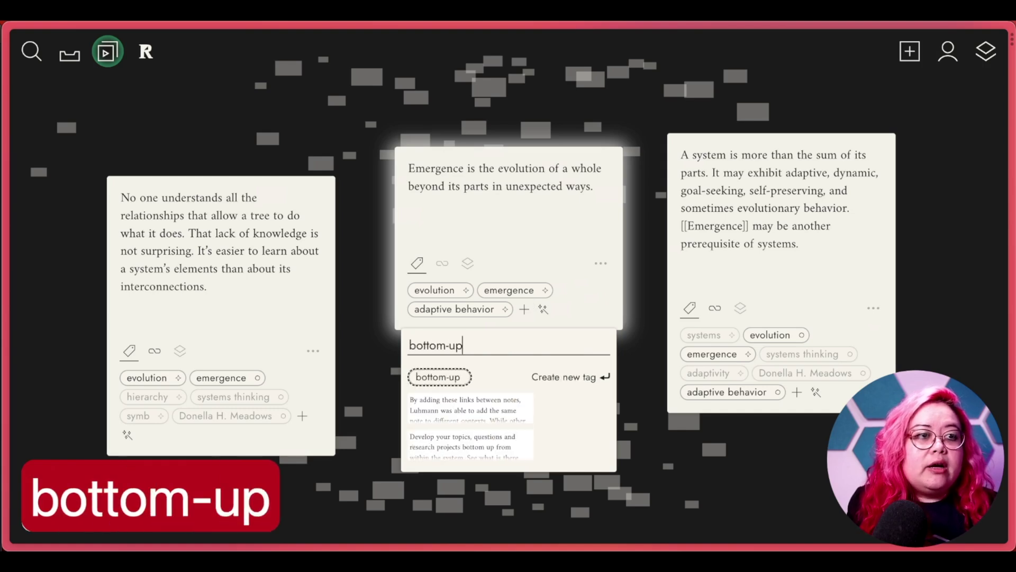
{"action": "key", "text": "Return"}
{"action": "type", "text": "zettelkasten"}
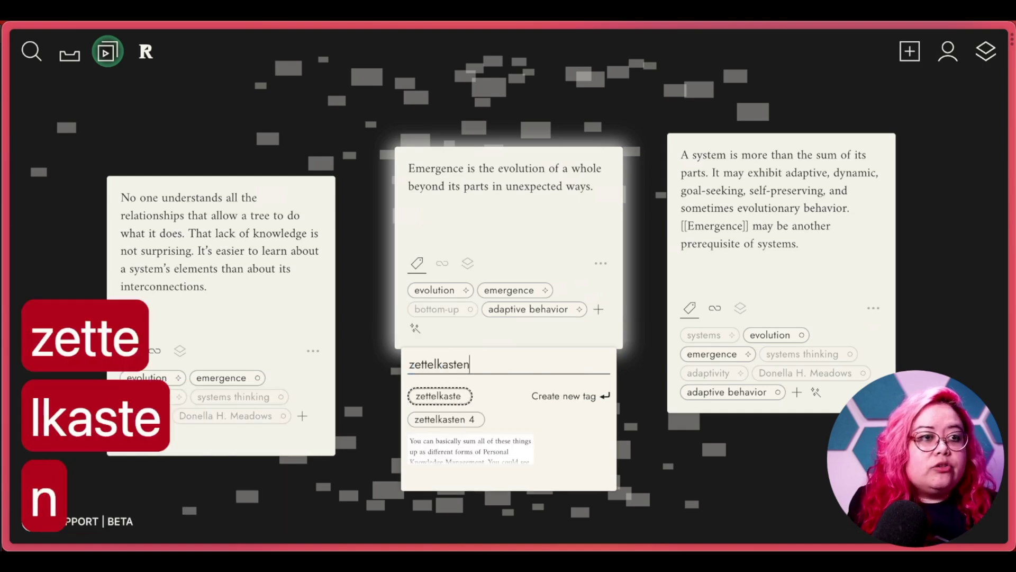
{"action": "key", "text": "Return"}
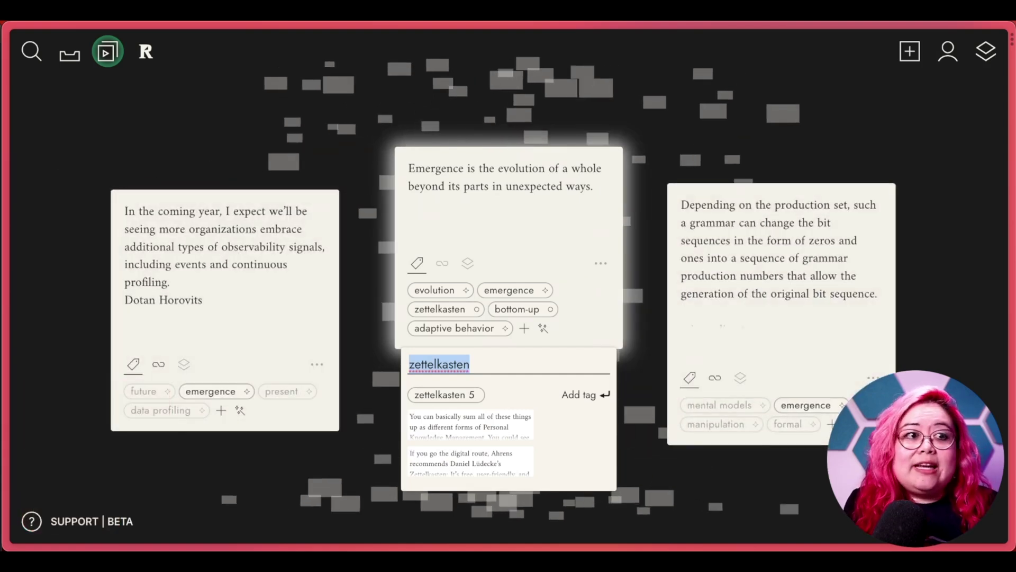
{"action": "type", "text": "notes"}
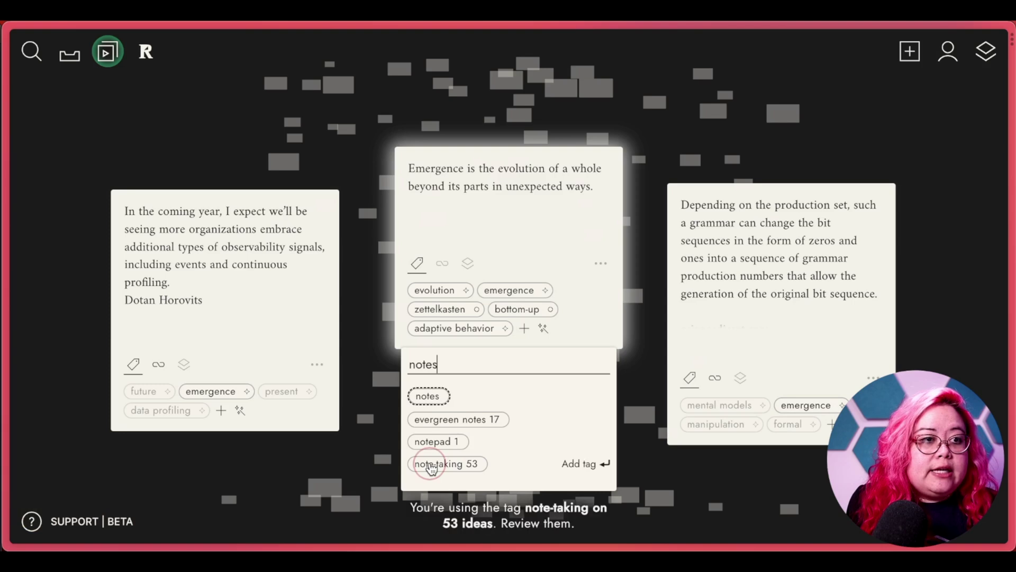
{"action": "left_click", "coordinate": [426, 464]}
{"action": "type", "text": ";lkt"}
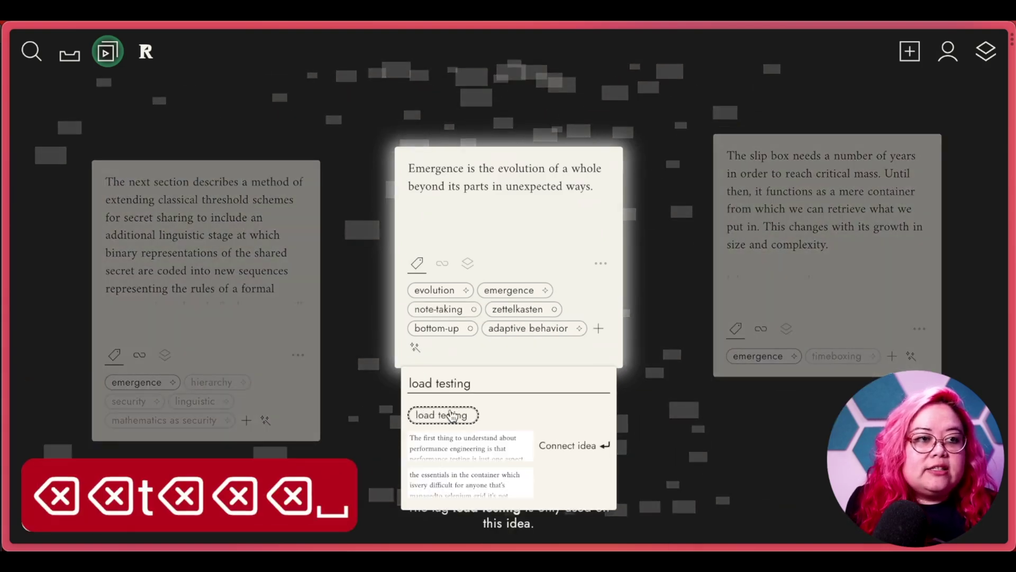
{"action": "left_click", "coordinate": [451, 416]}
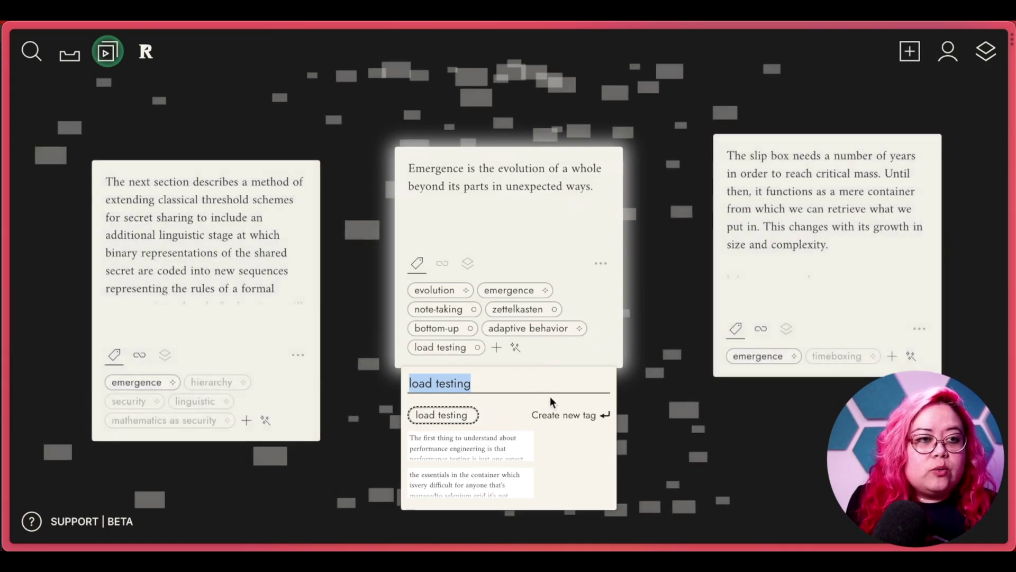
{"action": "left_click", "coordinate": [534, 341]}
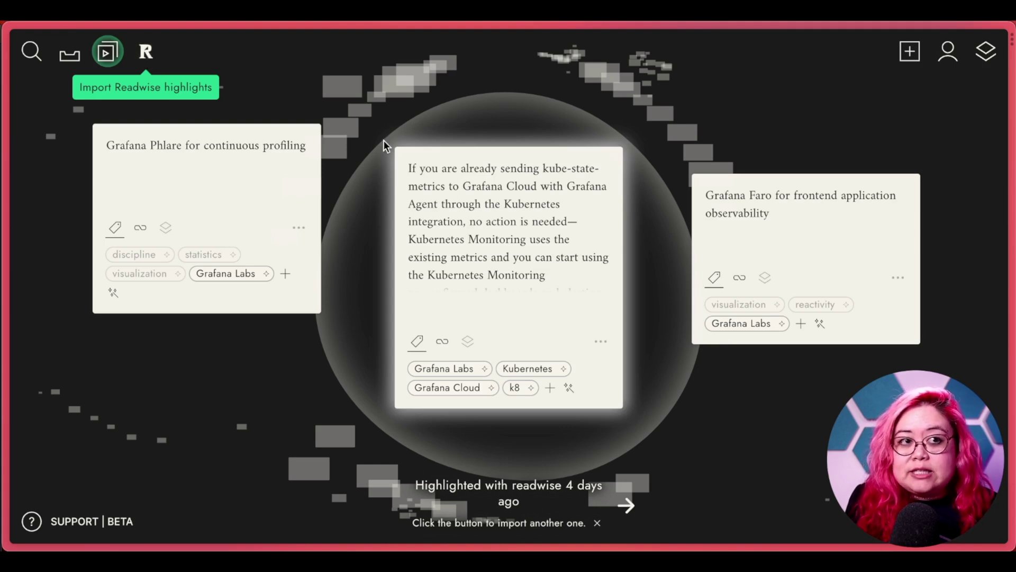
- Follow the Tehlor Kay Mejia tag and hop through related ideas to the OpenAI attention passage
{"action": "left_click", "coordinate": [666, 69]}
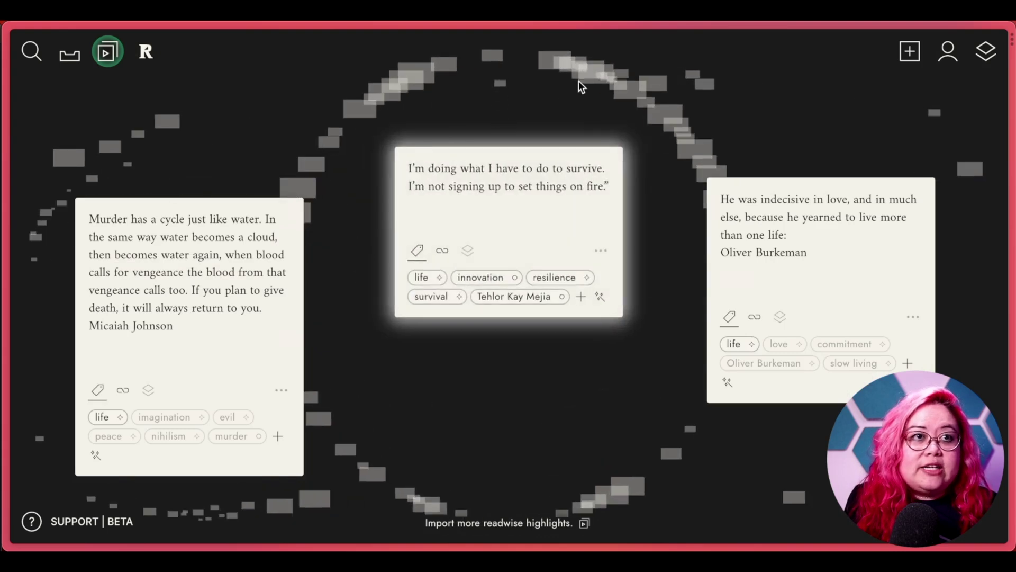
{"action": "left_click", "coordinate": [312, 161]}
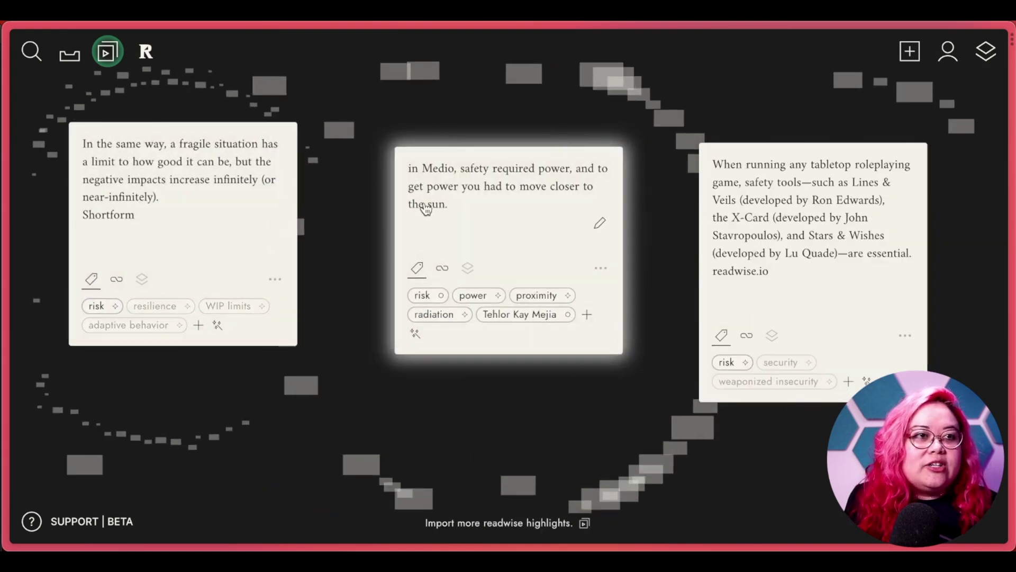
{"action": "left_click", "coordinate": [339, 130]}
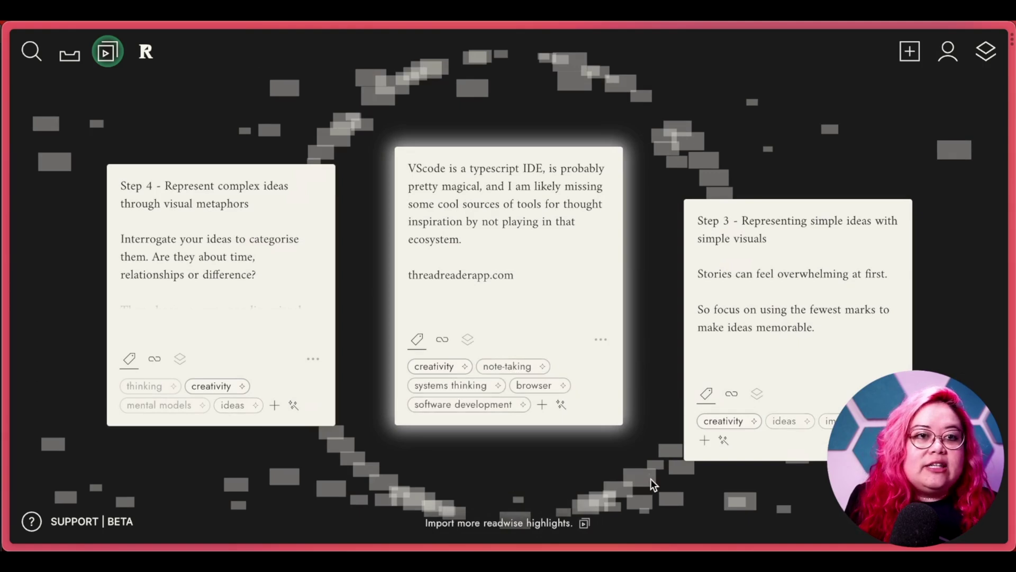
{"action": "left_click", "coordinate": [650, 479]}
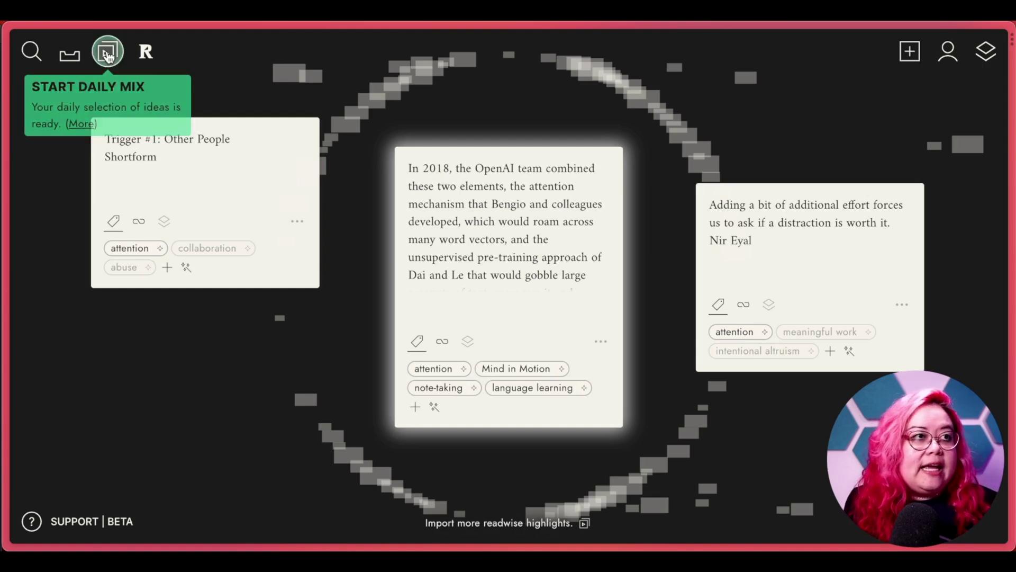
- Start today's daily mix and review the Keller's challenge idea's tags and text
{"action": "left_click", "coordinate": [107, 53]}
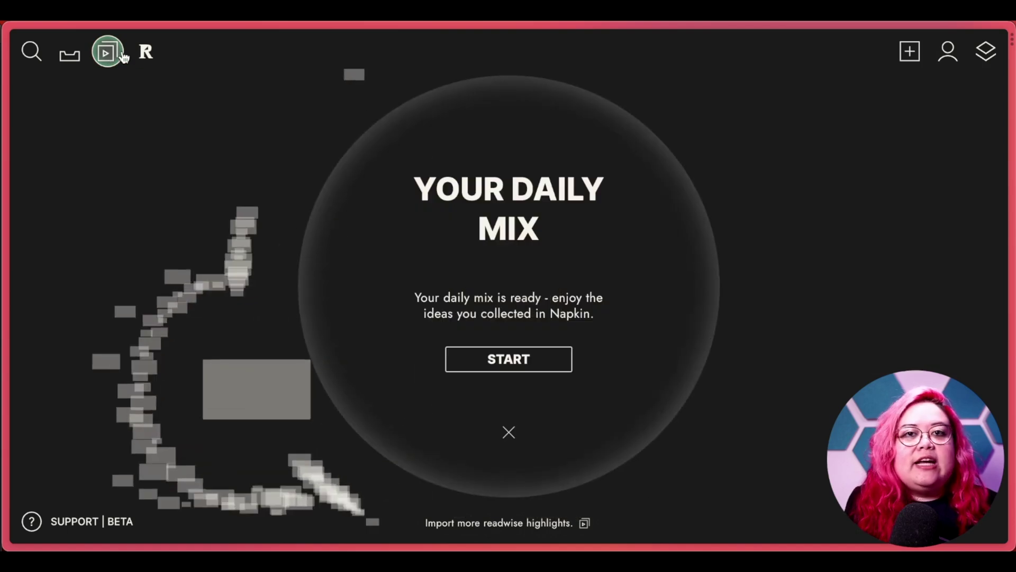
{"action": "left_click", "coordinate": [545, 369]}
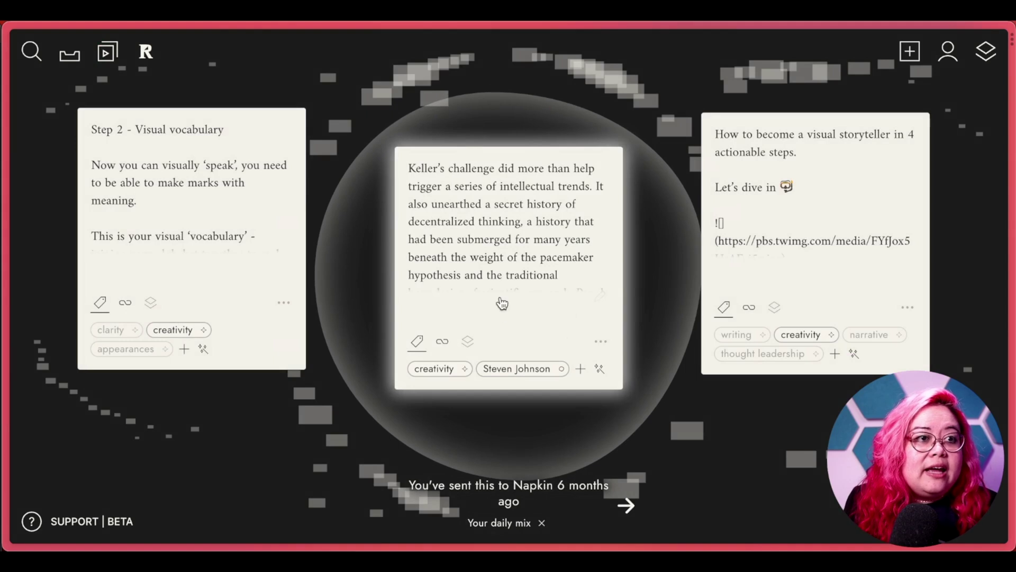
{"action": "mouse_move", "coordinate": [434, 371]}
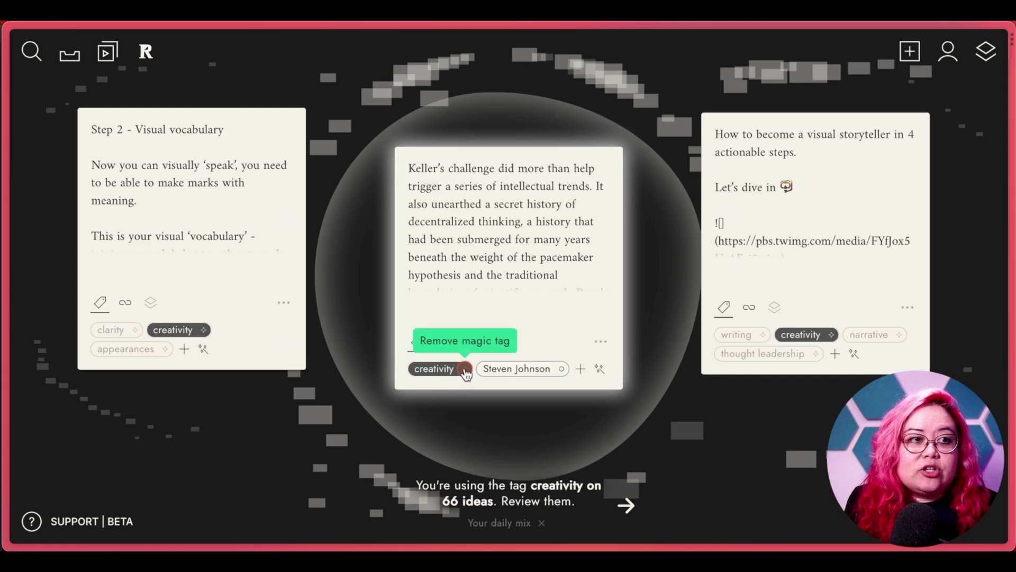
{"action": "mouse_move", "coordinate": [535, 372]}
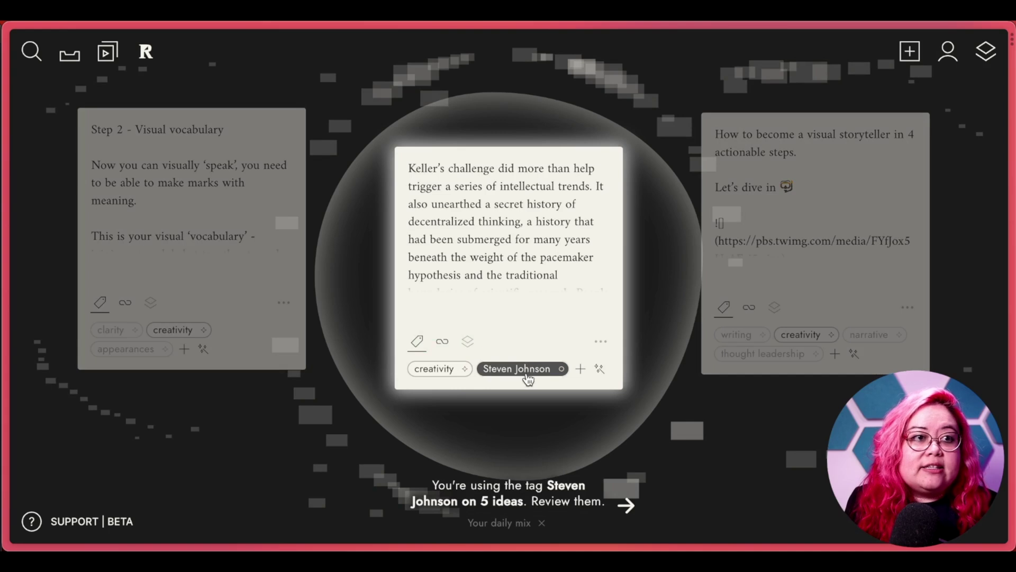
- Tag the centre idea emergence, decentralization, thinking and aggregation
{"action": "scroll", "coordinate": [509, 256], "scroll_direction": "down", "scroll_amount": 3}
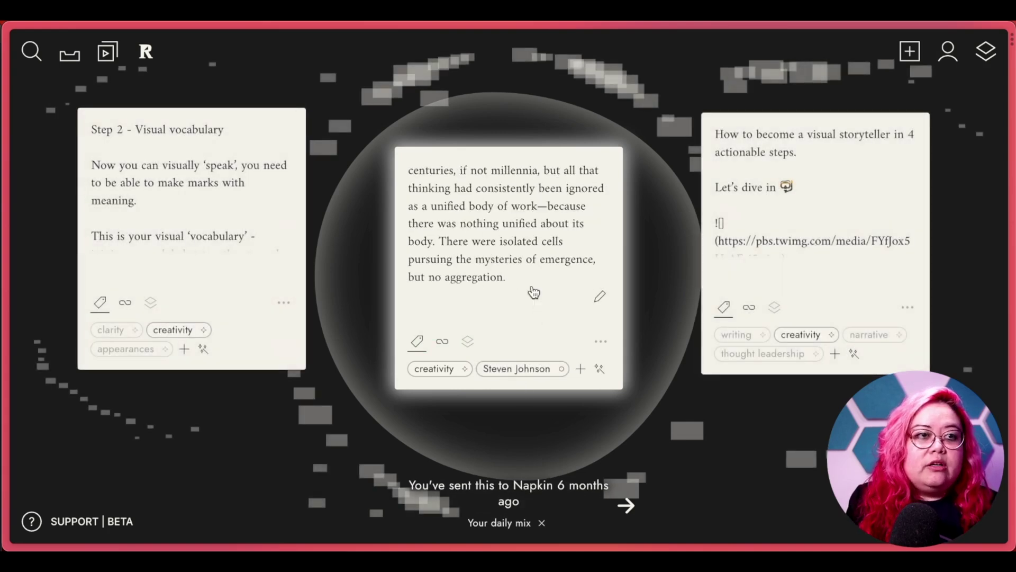
{"action": "type", "text": "temergence"}
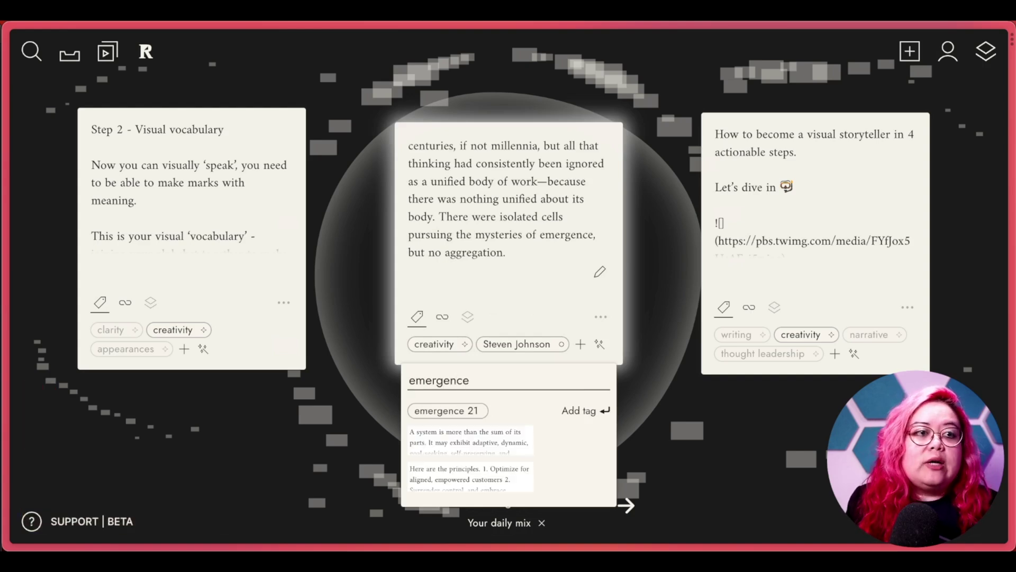
{"action": "key", "text": "Return"}
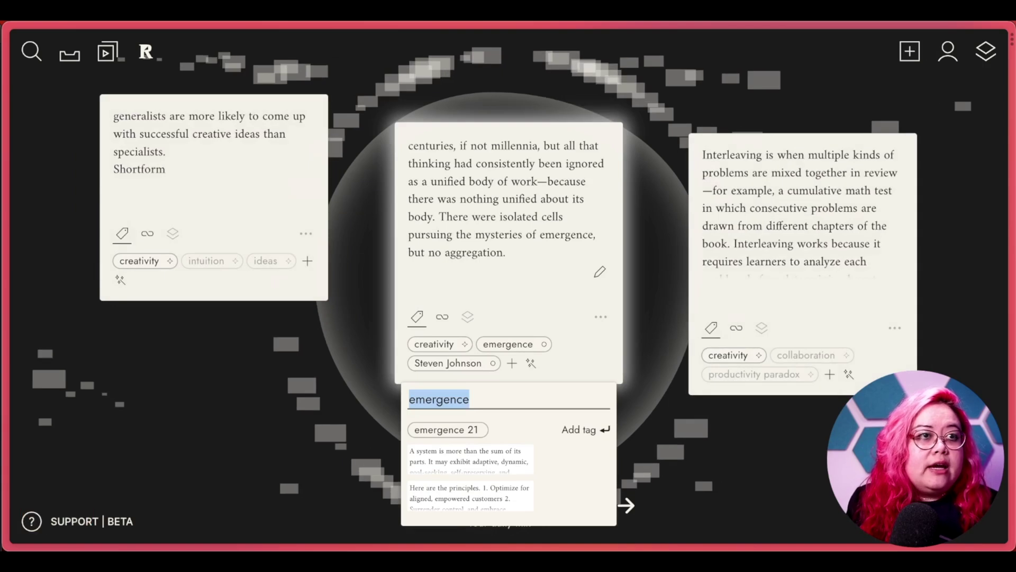
{"action": "type", "text": "decenetr"}
{"action": "key", "text": "BackSpace"}
{"action": "key", "text": "BackSpace"}
{"action": "key", "text": "BackSpace"}
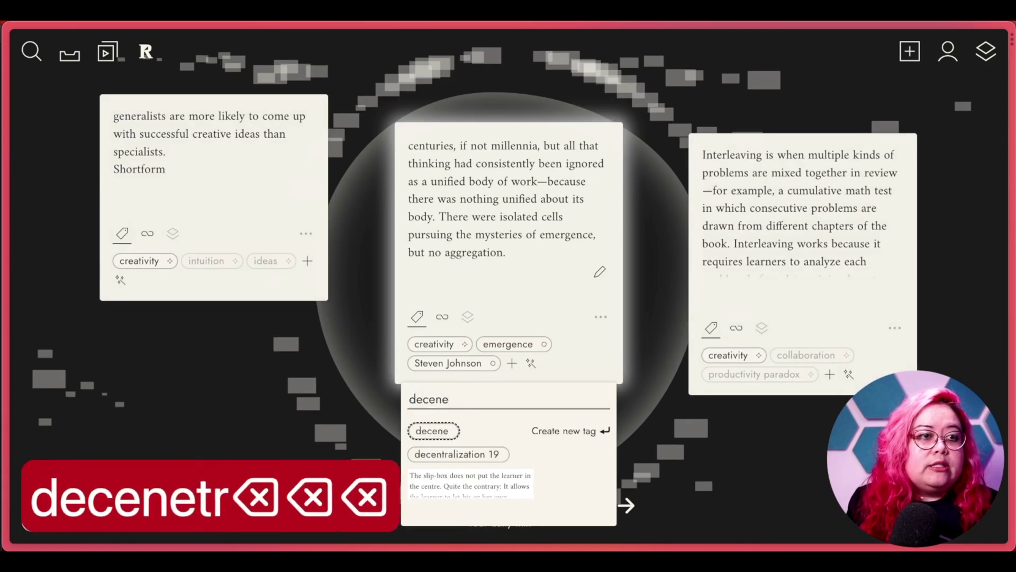
{"action": "type", "text": "tralizi"}
{"action": "key", "text": "BackSpace"}
{"action": "type", "text": "ation"}
{"action": "key", "text": "Return"}
{"action": "type", "text": "thinking"}
{"action": "key", "text": "Return"}
{"action": "type", "text": "aggregation"}
{"action": "key", "text": "Return"}
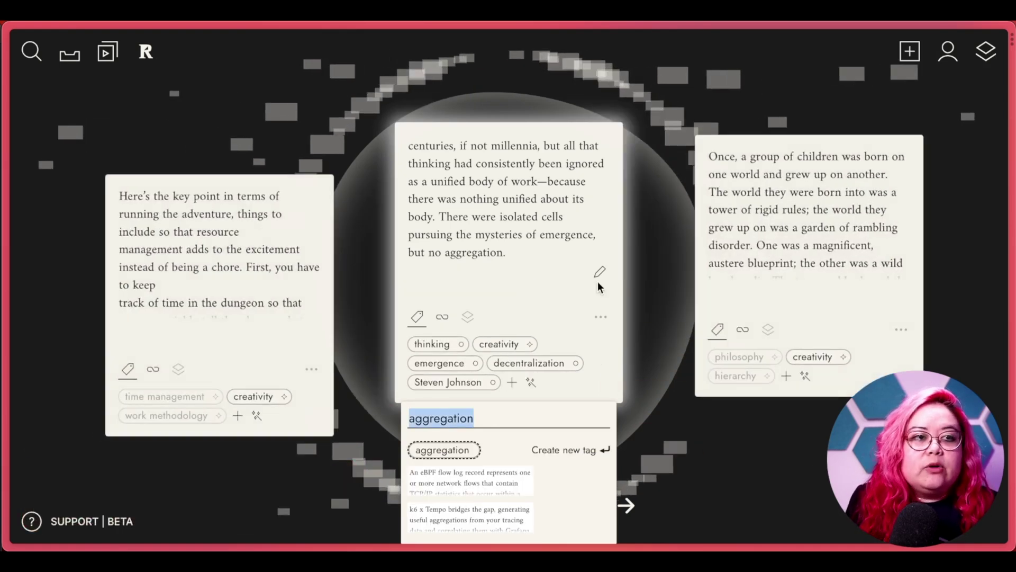
{"action": "key", "text": "Escape"}
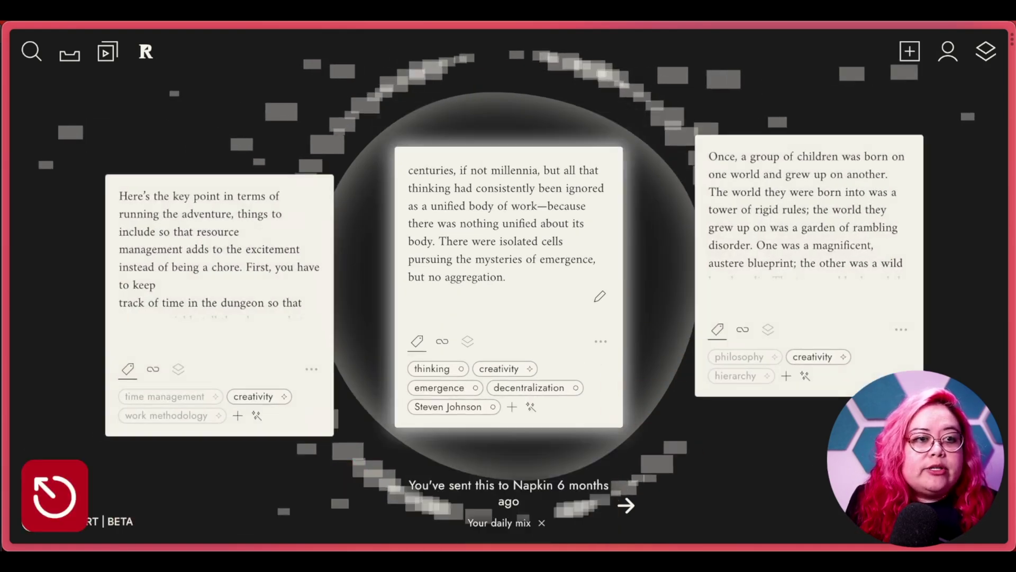
- Move to the next daily-mix idea and tag it emergence, biology and evolution
{"action": "key", "text": "Right"}
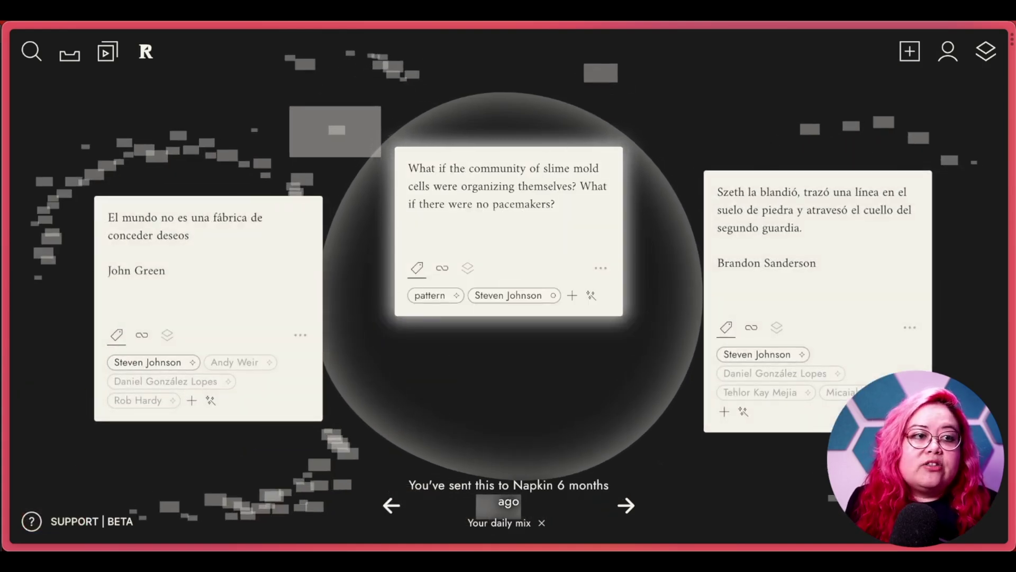
{"action": "type", "text": "t"}
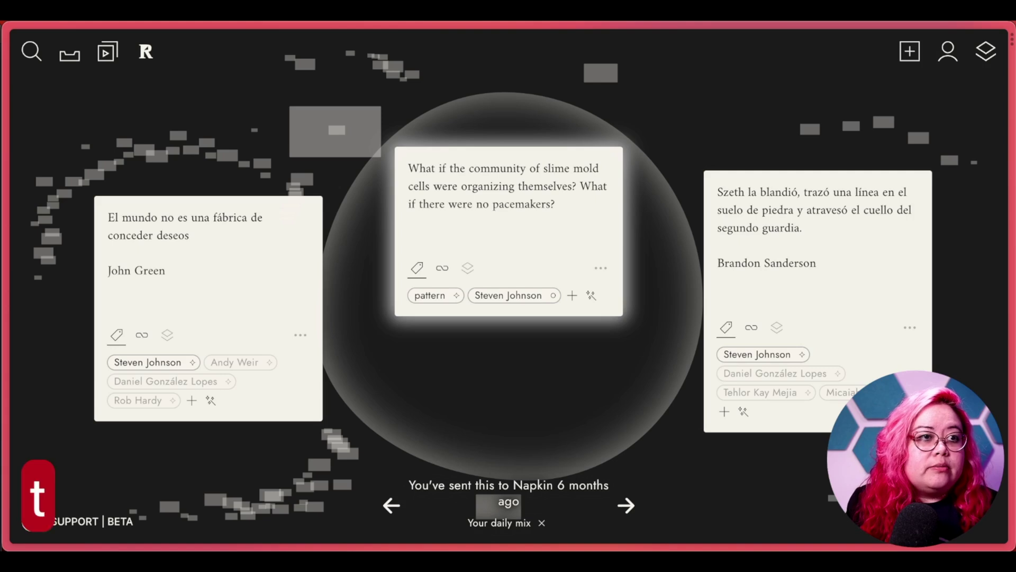
{"action": "type", "text": "emergence"}
{"action": "key", "text": "Return"}
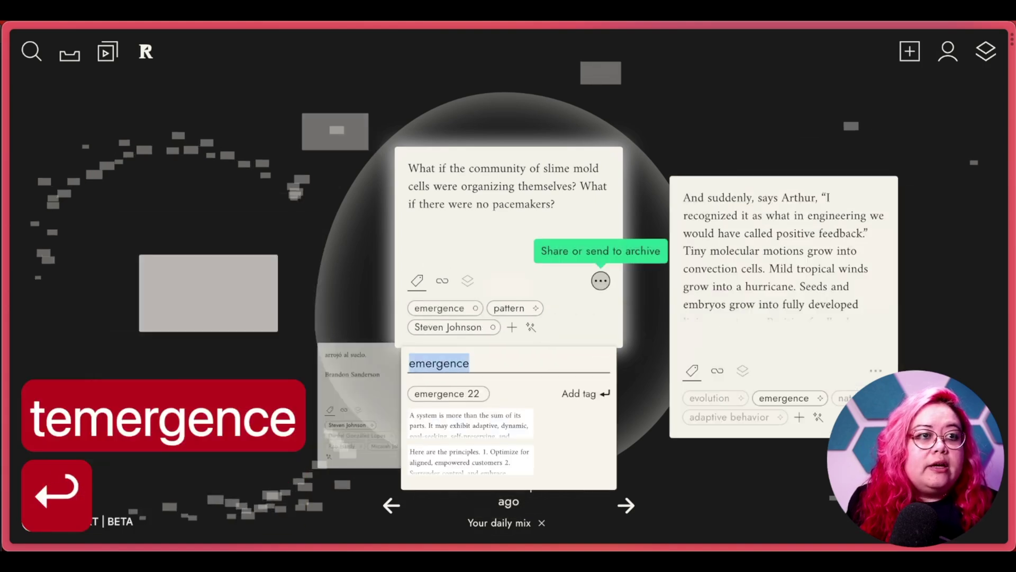
{"action": "type", "text": "biology"}
{"action": "key", "text": "Return"}
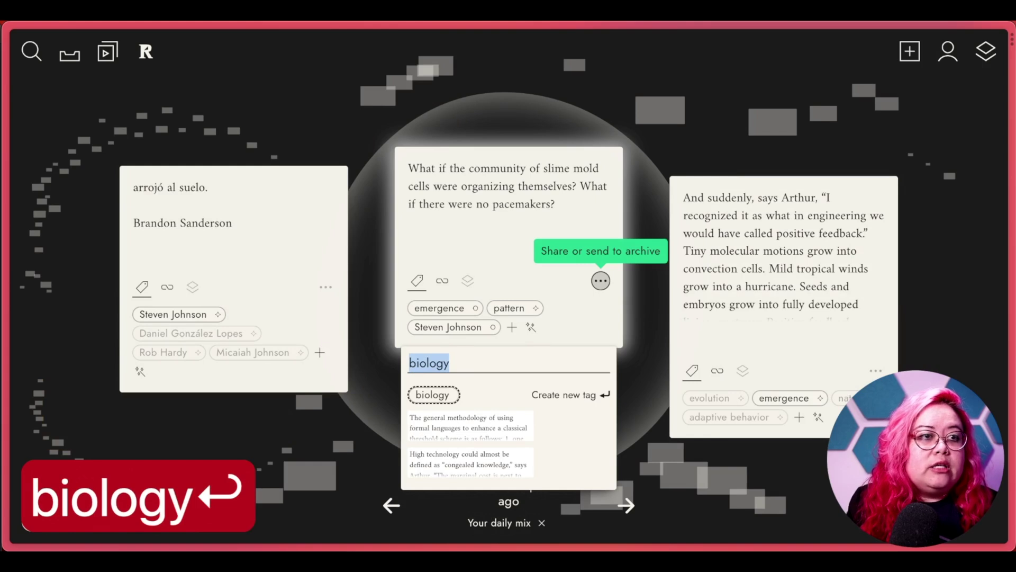
{"action": "key", "text": "Return"}
{"action": "type", "text": "evolution"}
{"action": "key", "text": "Return"}
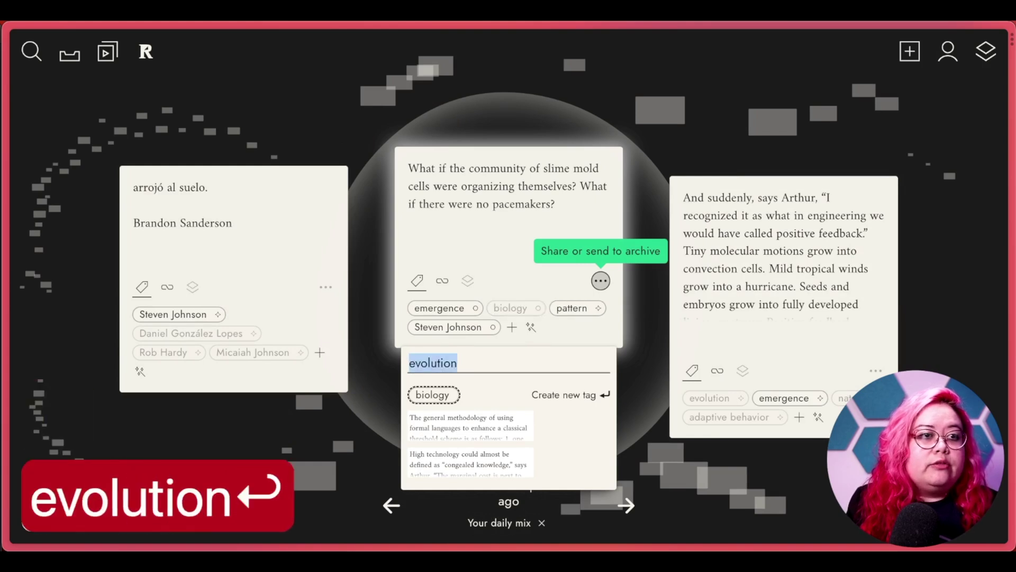
{"action": "key", "text": "Escape"}
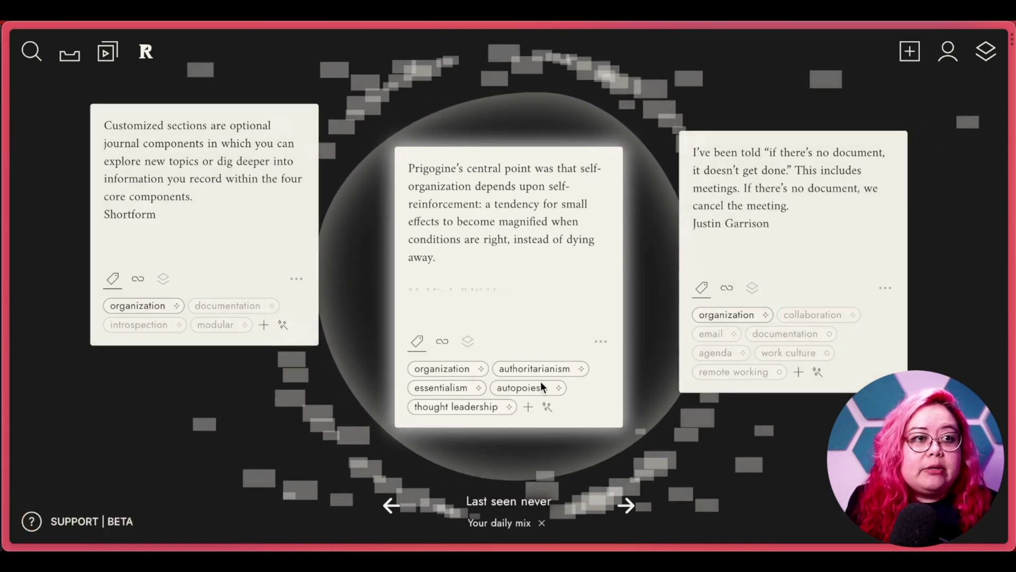
- Remove the organization tag from the Prigogine idea and start typing a self-org tag
{"action": "mouse_move", "coordinate": [457, 412]}
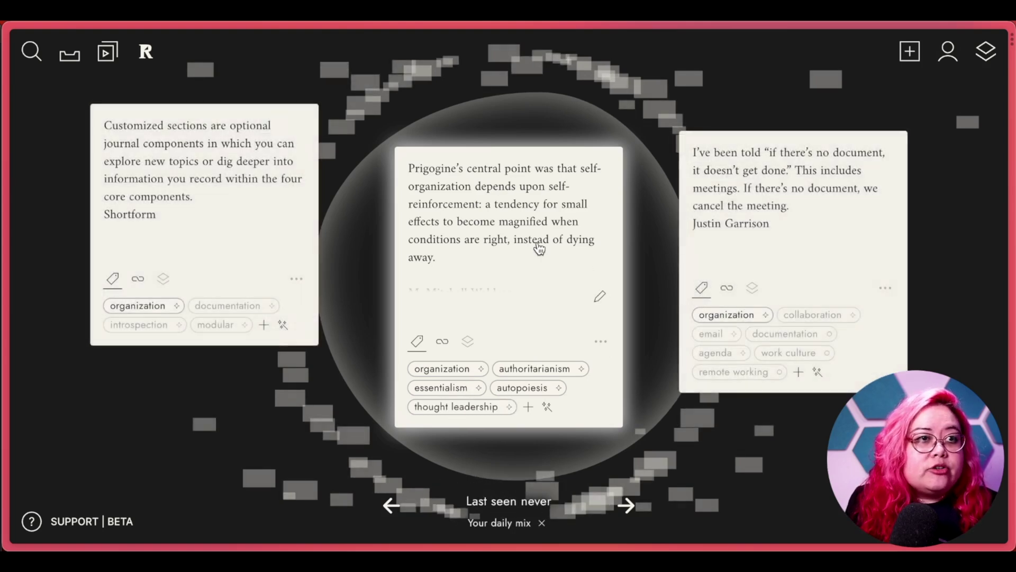
{"action": "mouse_move", "coordinate": [477, 373]}
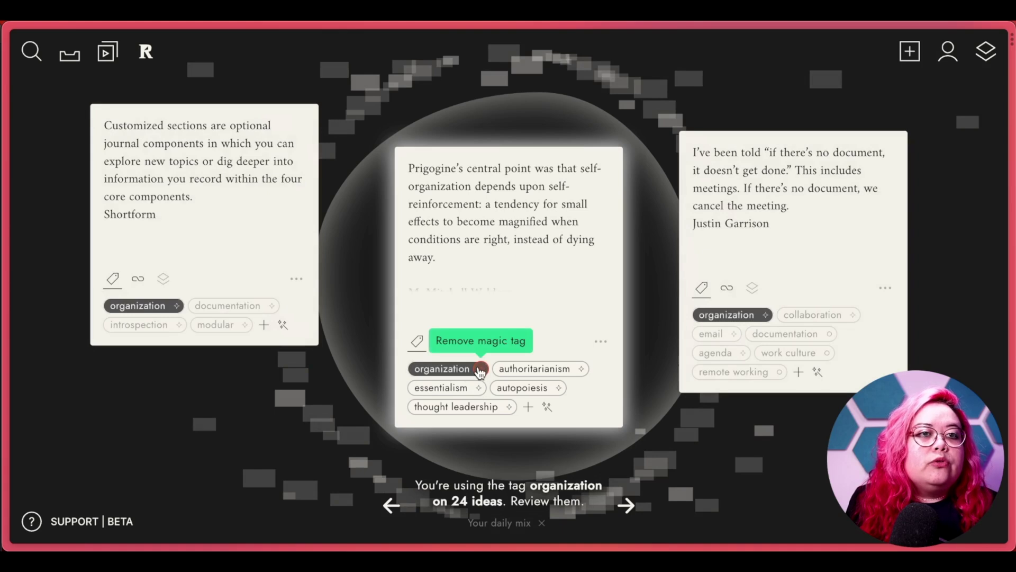
{"action": "left_click", "coordinate": [480, 370]}
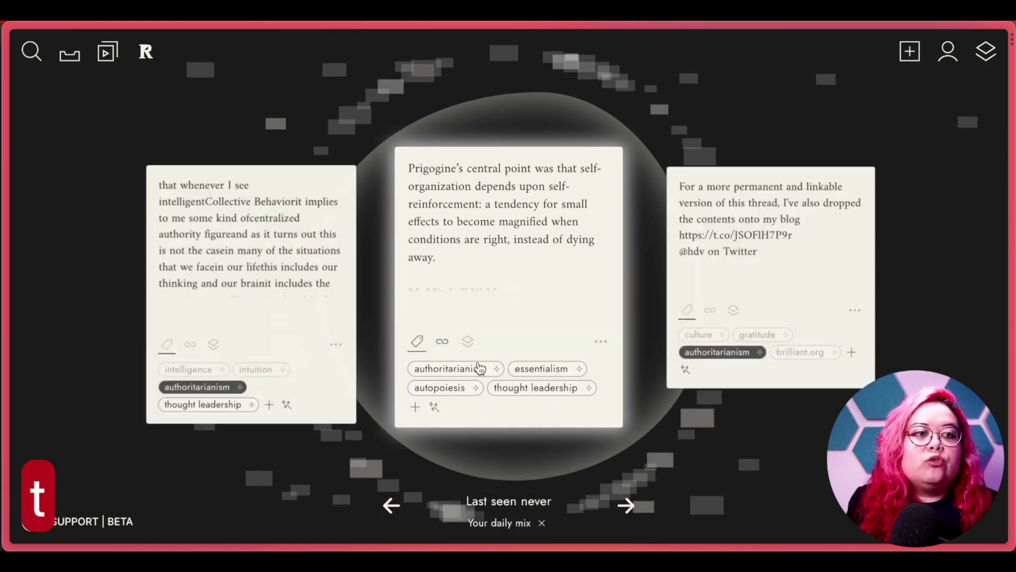
{"action": "type", "text": "self-org"}
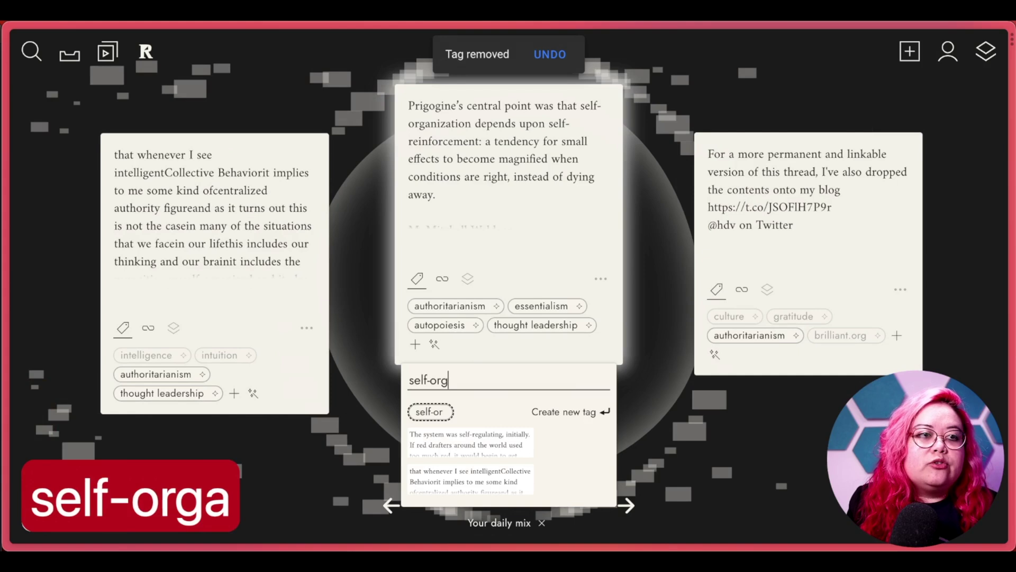
{"action": "key", "text": "BackSpace"}
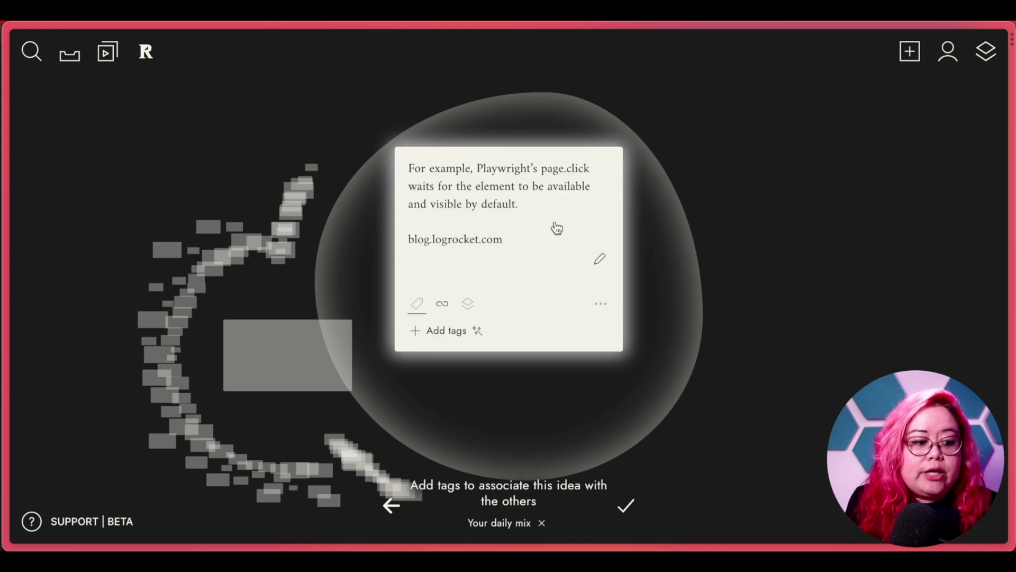
- Archive the Playwright idea and finish the daily mix
{"action": "key", "text": "shift+a"}
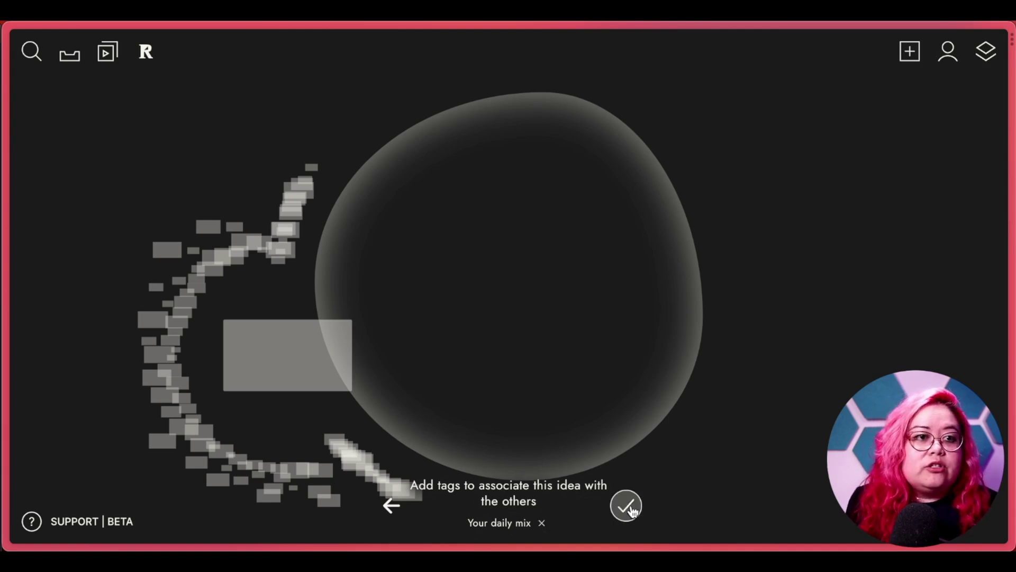
{"action": "left_click", "coordinate": [620, 538]}
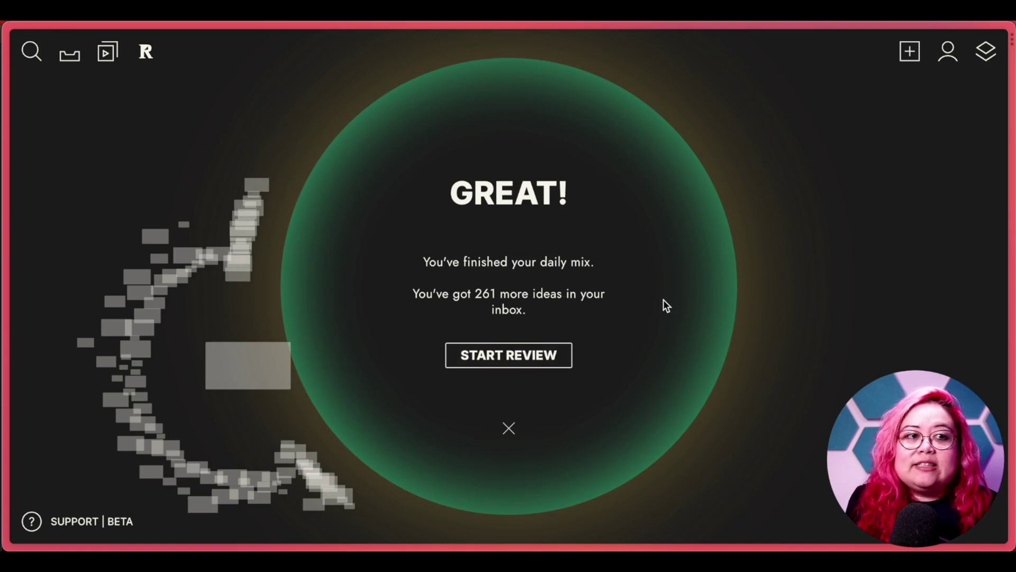
- Start the inbox review, then browse ideas via the cognitive and thought leadership tags
{"action": "left_click", "coordinate": [537, 353]}
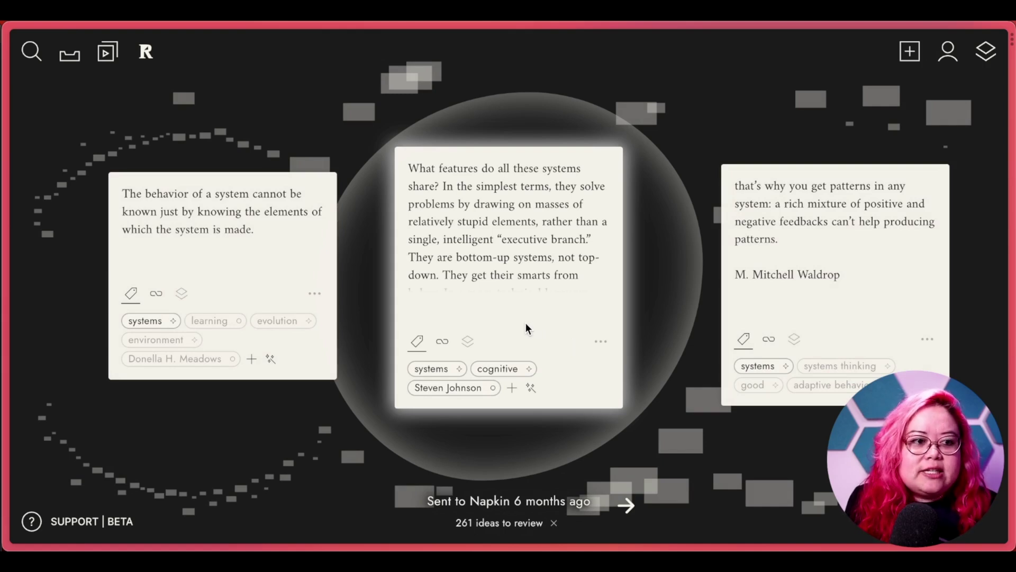
{"action": "mouse_move", "coordinate": [540, 299]}
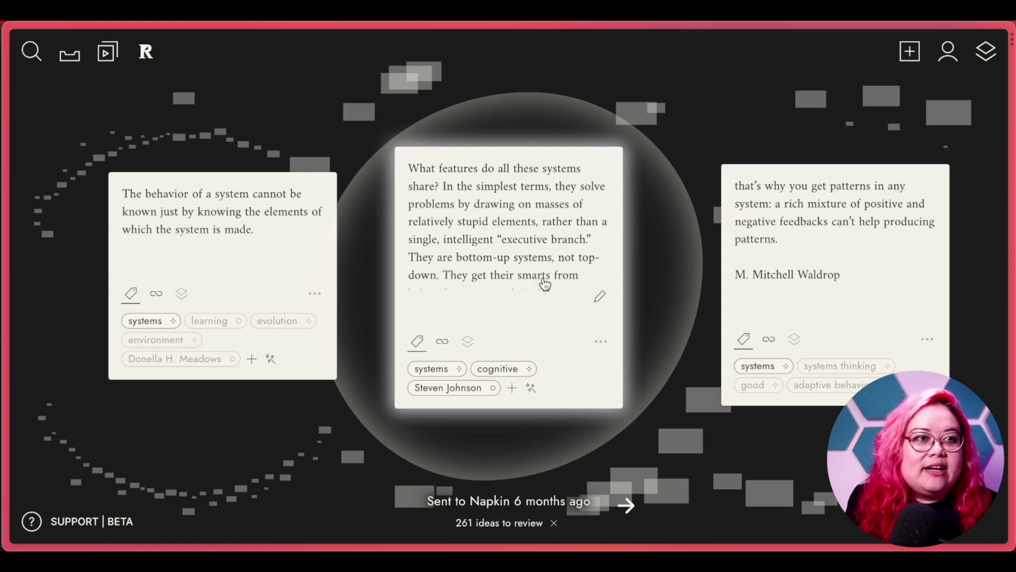
{"action": "mouse_move", "coordinate": [439, 388]}
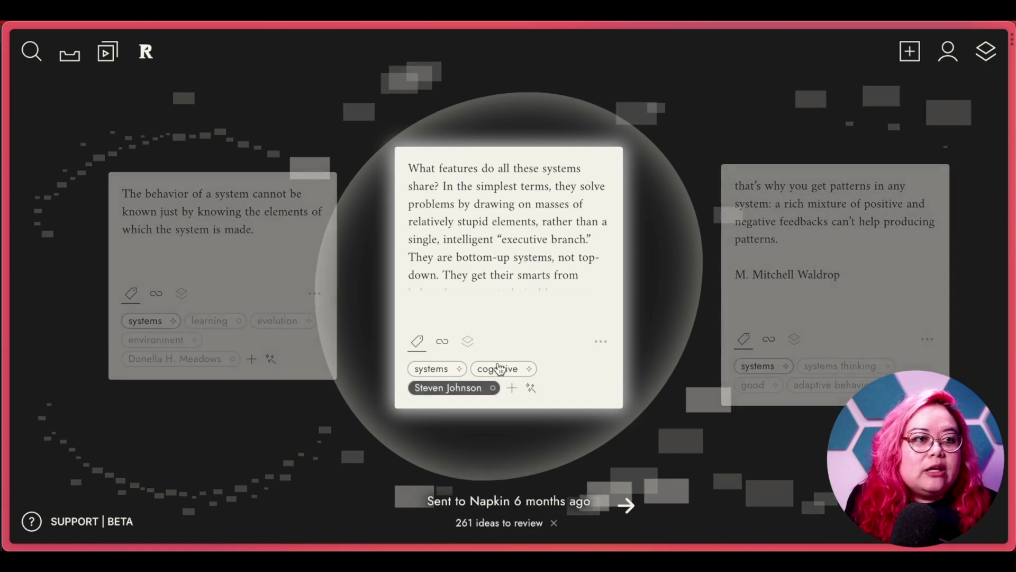
{"action": "left_click", "coordinate": [493, 367]}
{"action": "left_click", "coordinate": [495, 372]}
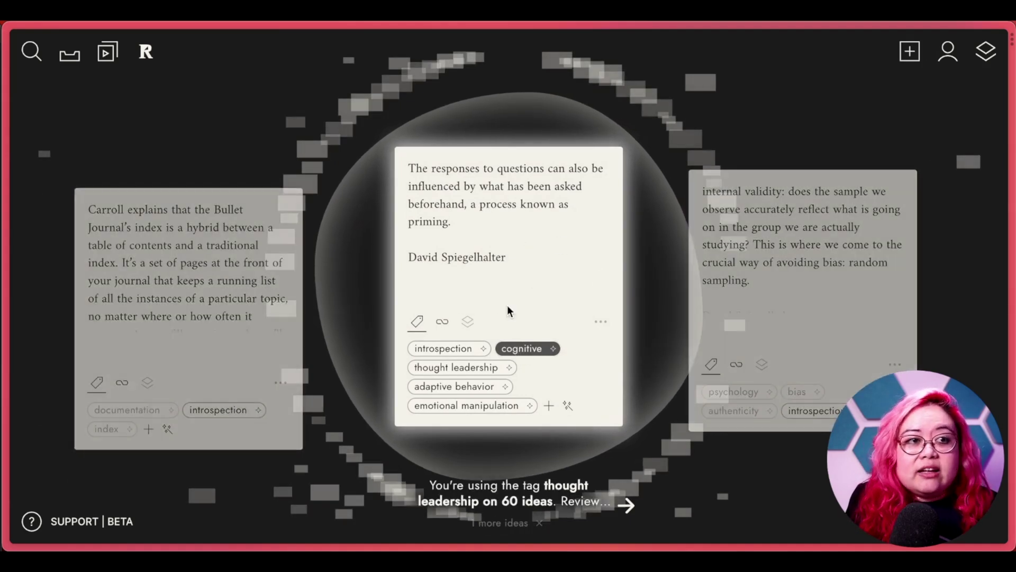
{"action": "left_click", "coordinate": [444, 370]}
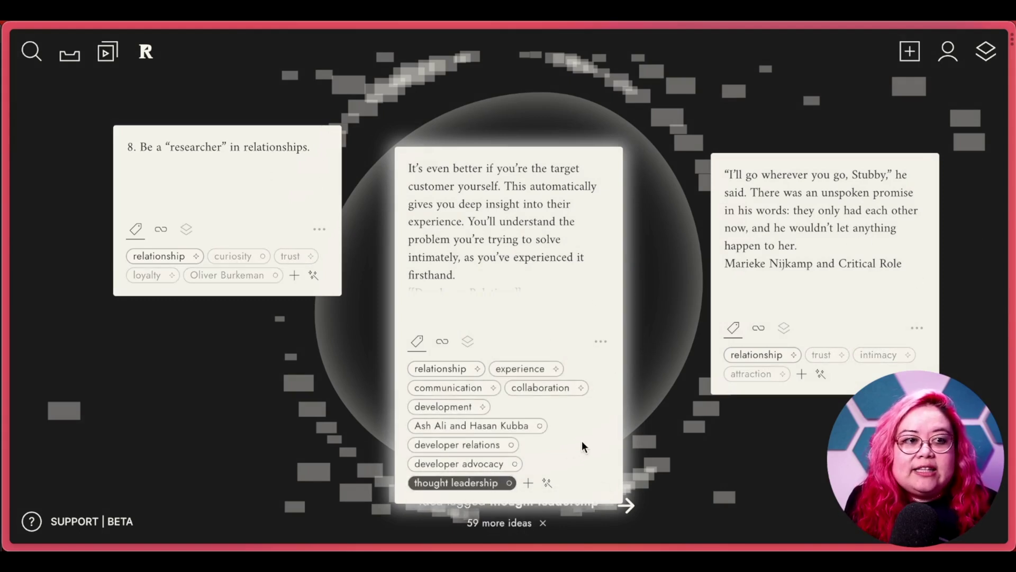
{"action": "mouse_move", "coordinate": [462, 487]}
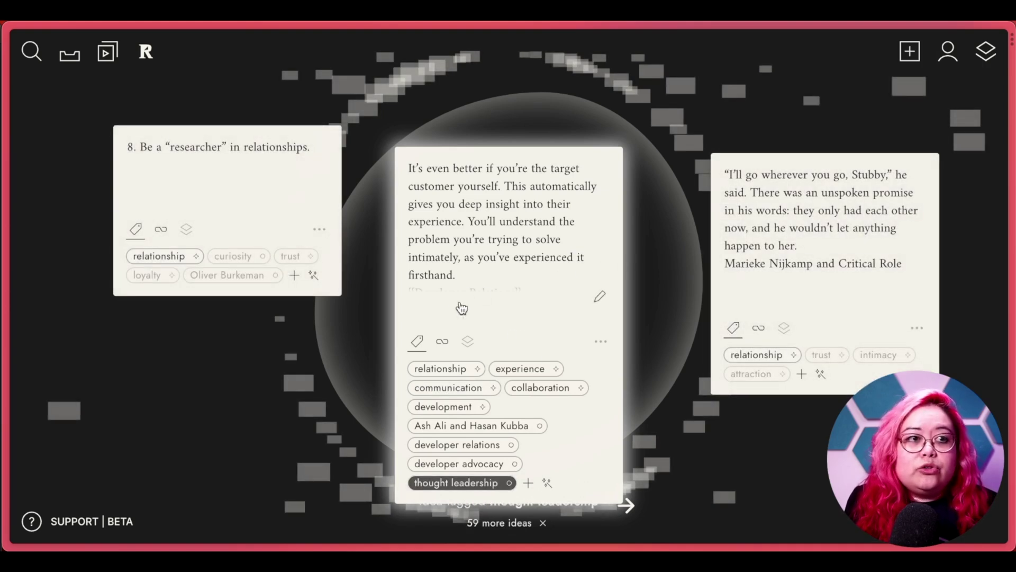
{"action": "mouse_move", "coordinate": [444, 370]}
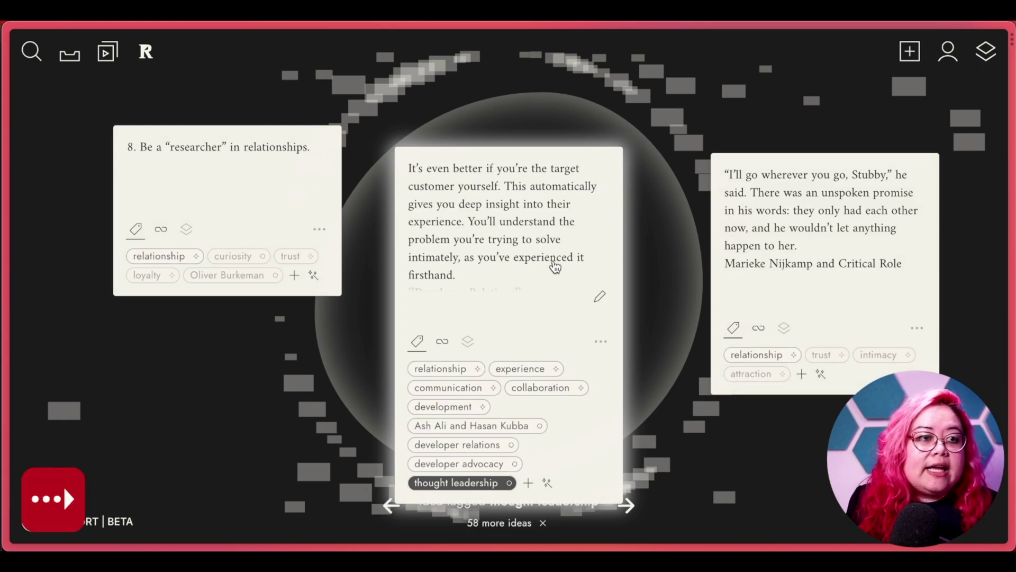
- Step forward two ideas to the collective-behaviour passage tagged thought leadership
{"action": "key", "text": "Right"}
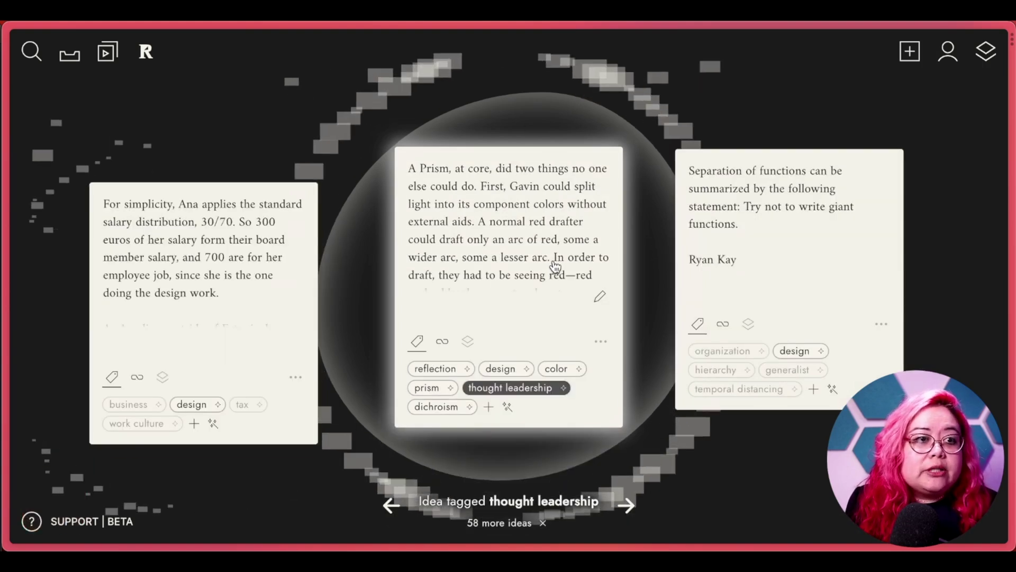
{"action": "key", "text": "Right"}
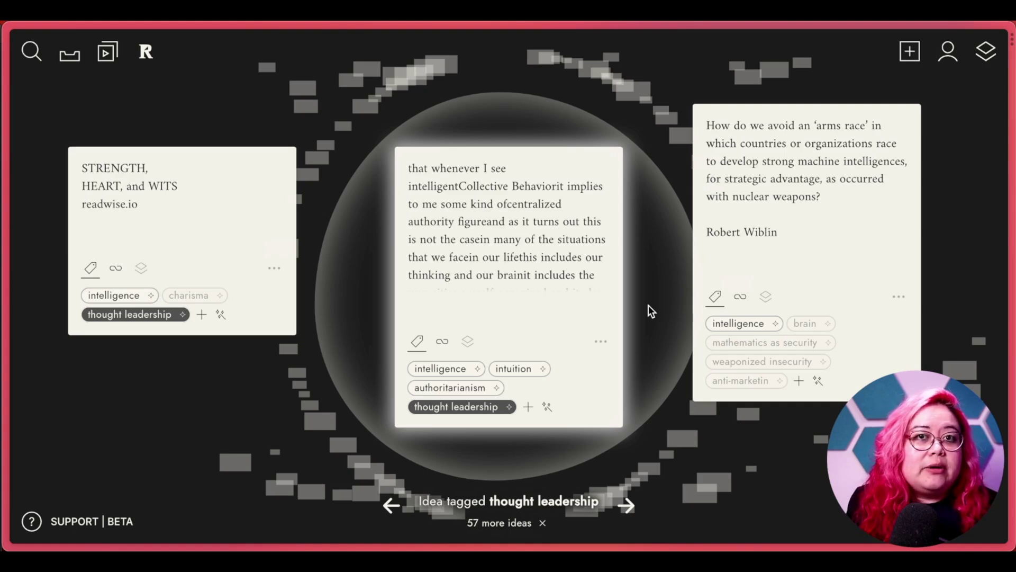
- Search for 'notes' and review the ideas tagged note-taking
{"action": "key", "text": "f"}
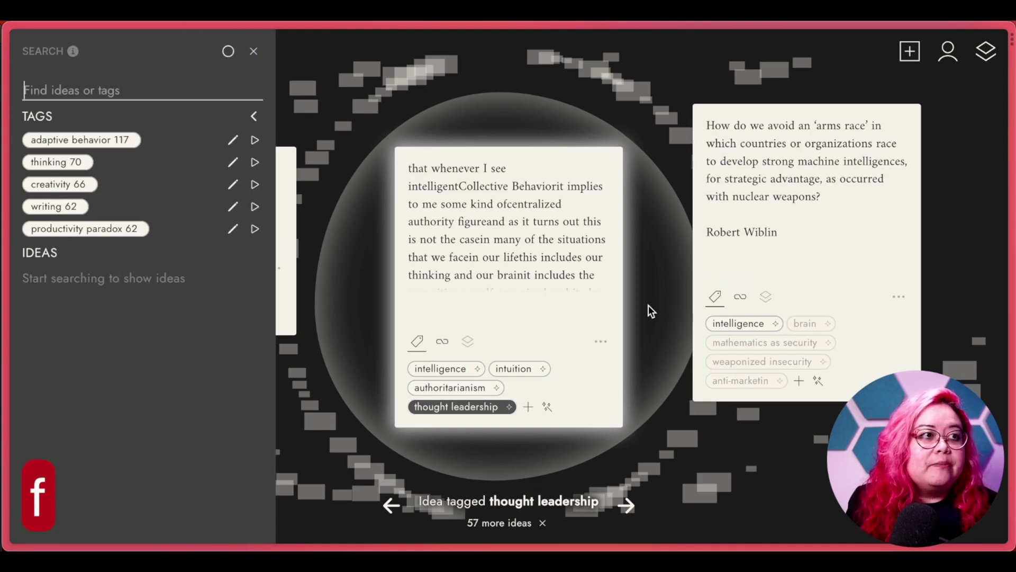
{"action": "type", "text": "notes"}
{"action": "key", "text": "Return"}
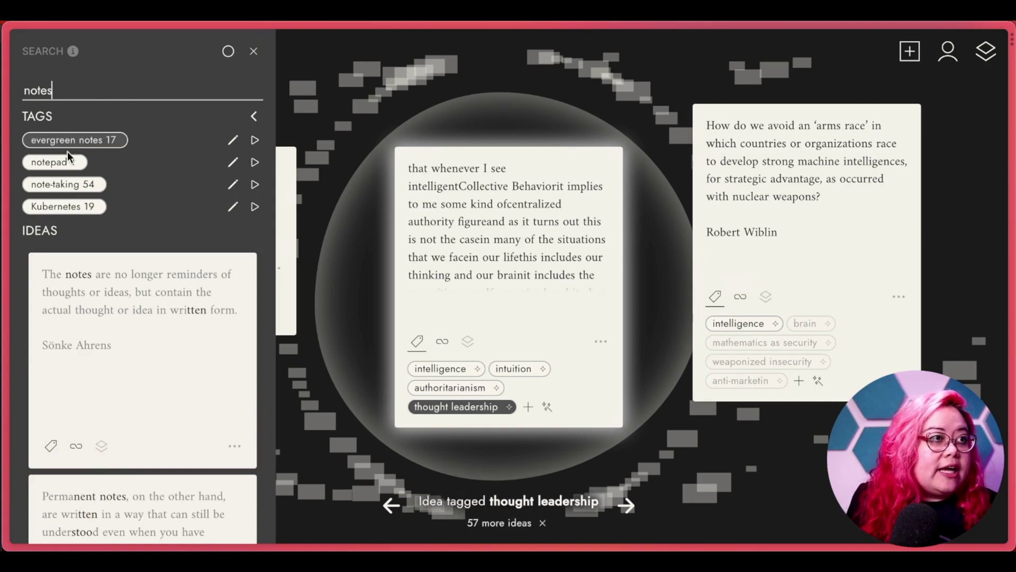
{"action": "mouse_move", "coordinate": [203, 192]}
{"action": "scroll", "coordinate": [135, 362], "scroll_direction": "down", "scroll_amount": 10}
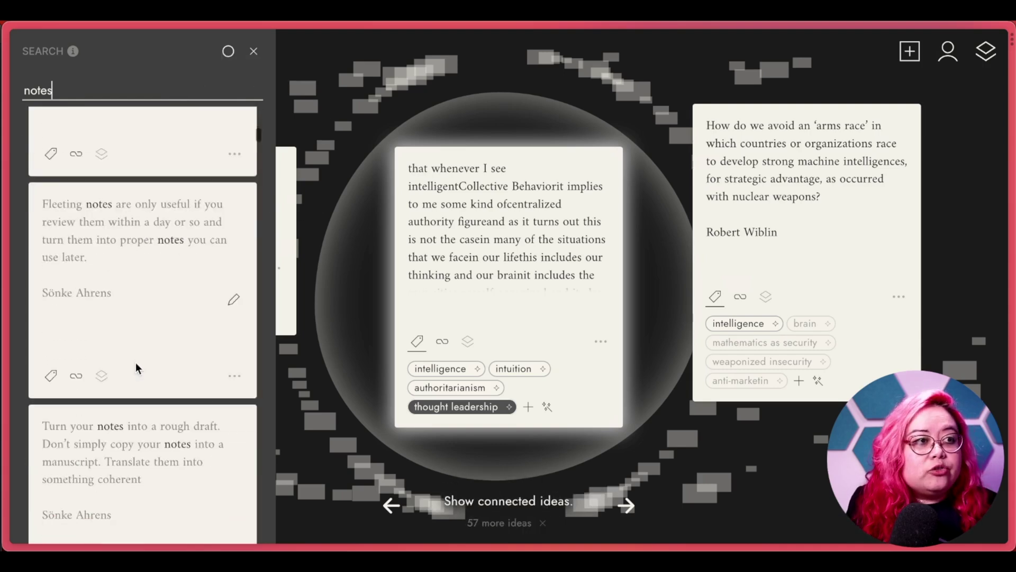
{"action": "scroll", "coordinate": [135, 362], "scroll_direction": "up", "scroll_amount": 10}
{"action": "mouse_move", "coordinate": [75, 194]}
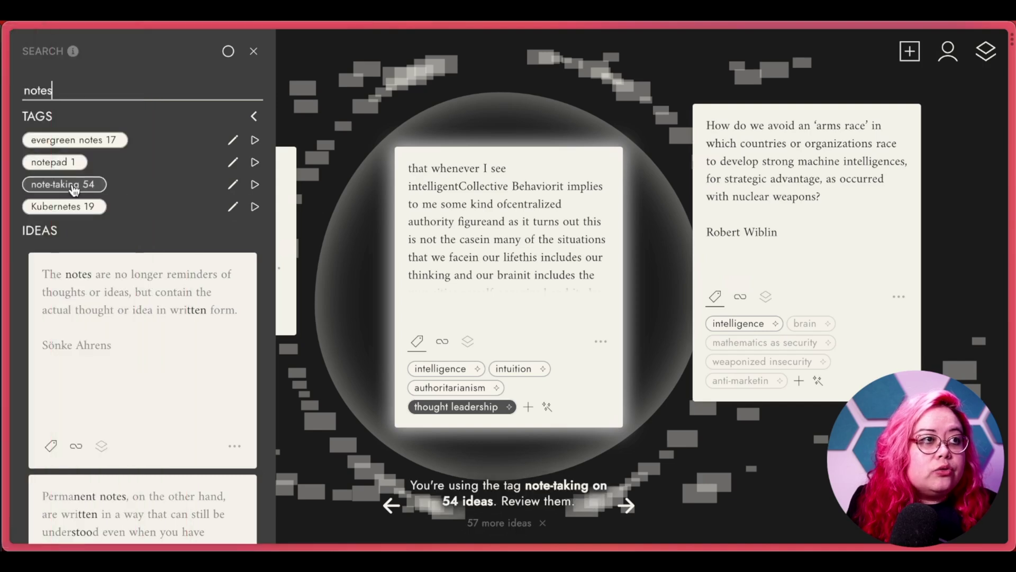
{"action": "left_click", "coordinate": [256, 186]}
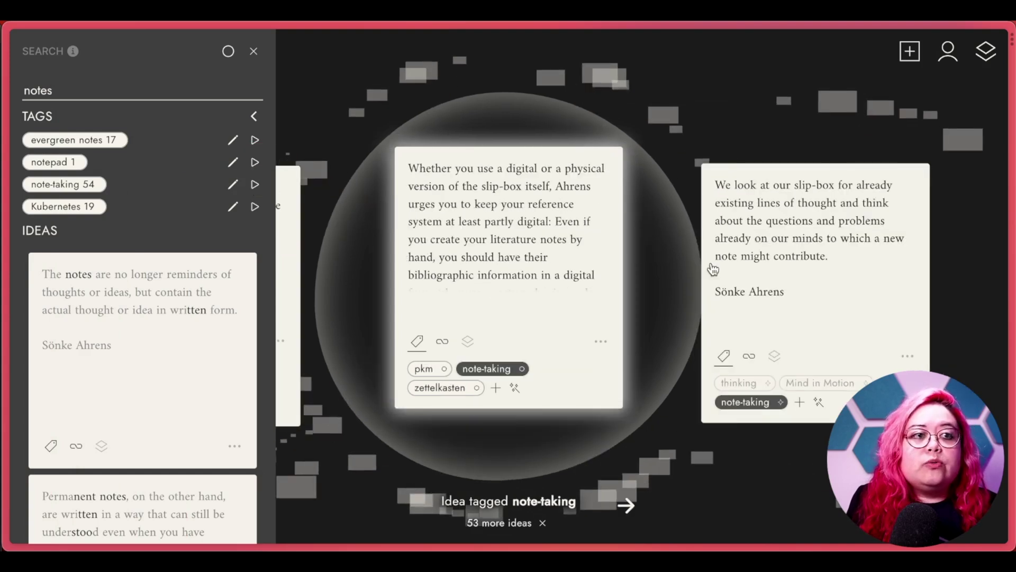
- Close search, read the centre card, then browse ideas tagged pkm around Personal Knowledge Management
{"action": "left_click", "coordinate": [254, 52]}
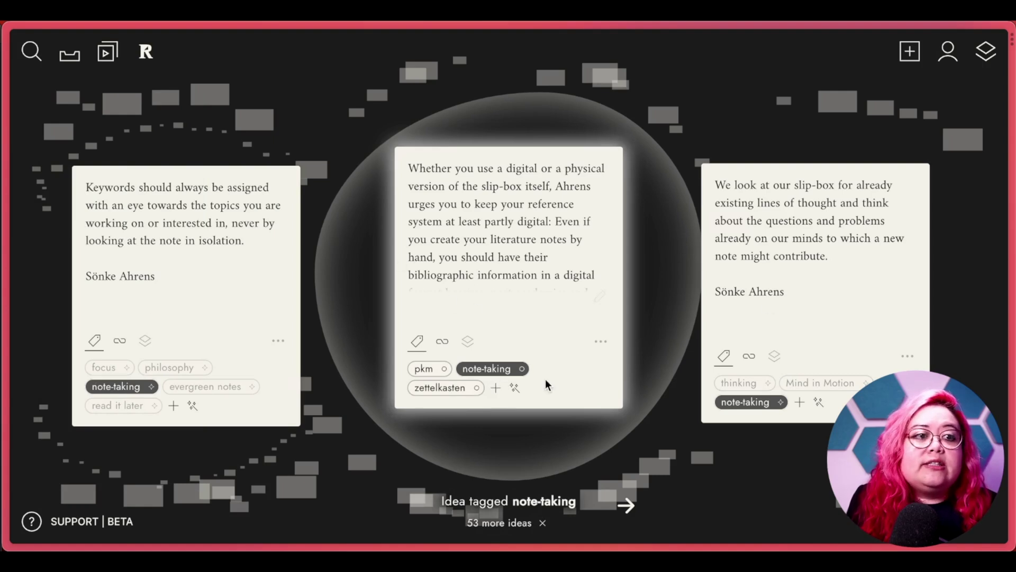
{"action": "scroll", "coordinate": [547, 264], "scroll_direction": "down", "scroll_amount": 3}
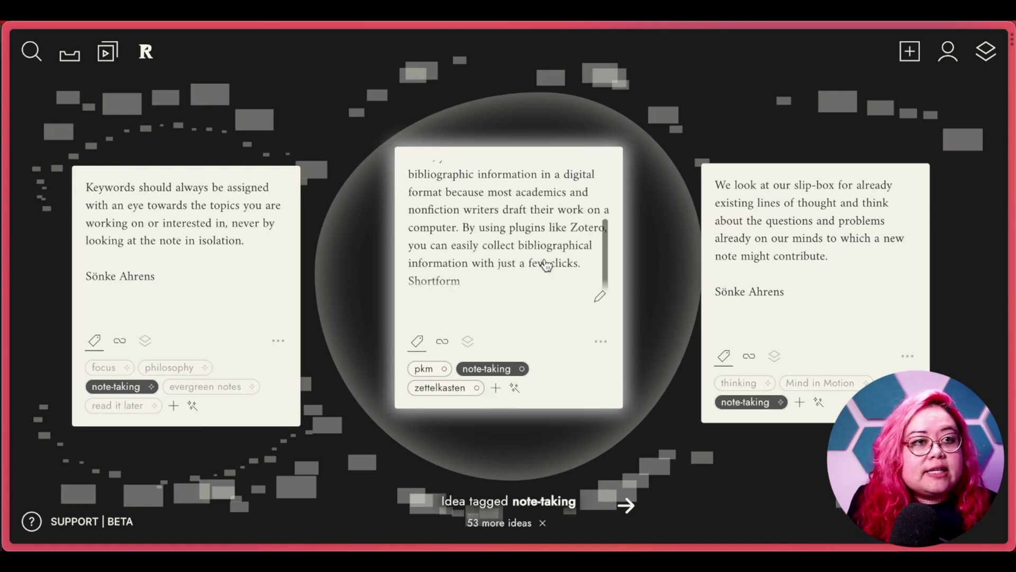
{"action": "scroll", "coordinate": [546, 265], "scroll_direction": "down", "scroll_amount": 1}
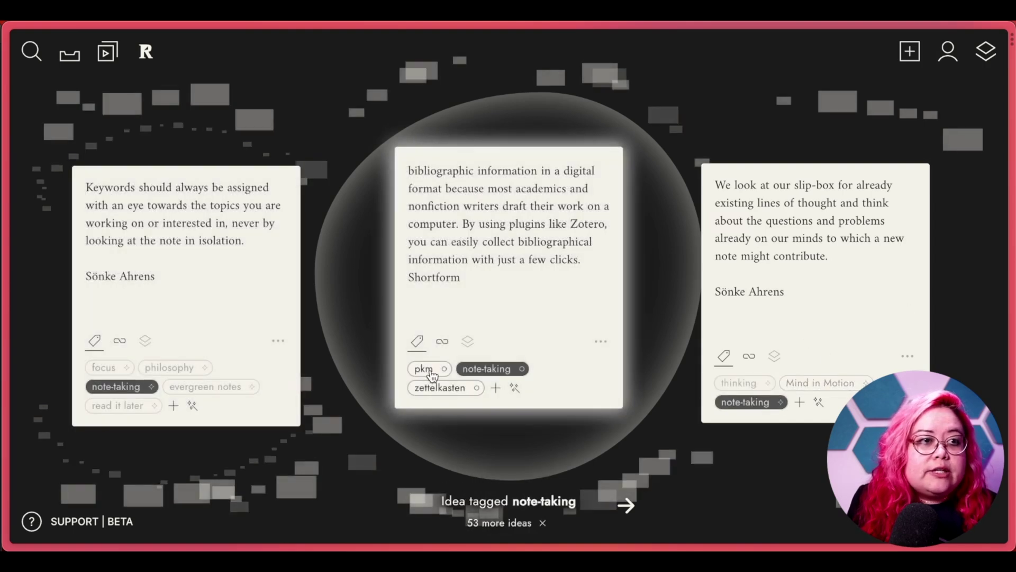
{"action": "left_click", "coordinate": [418, 372]}
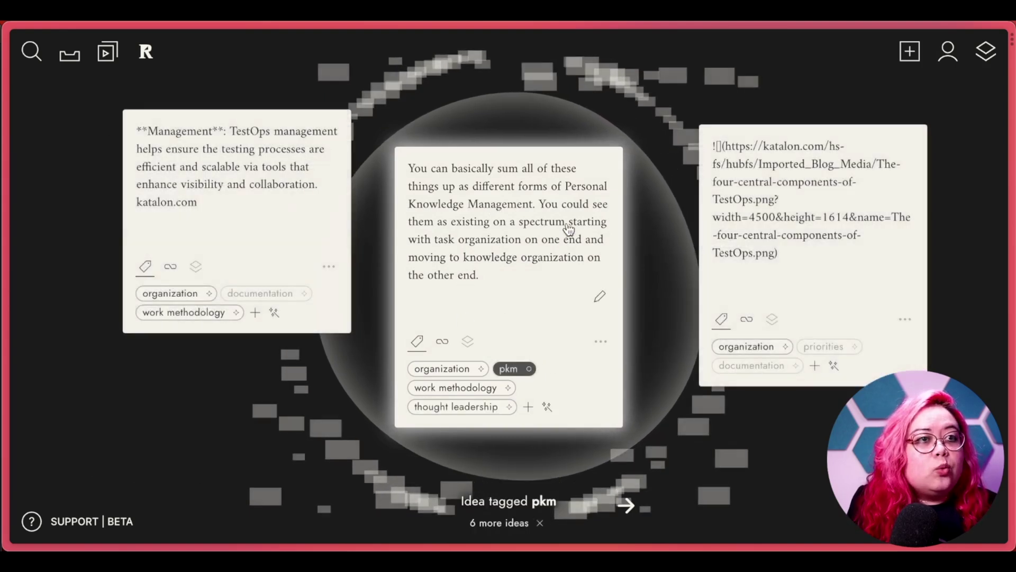
{"action": "scroll", "coordinate": [551, 275], "scroll_direction": "down", "scroll_amount": 8}
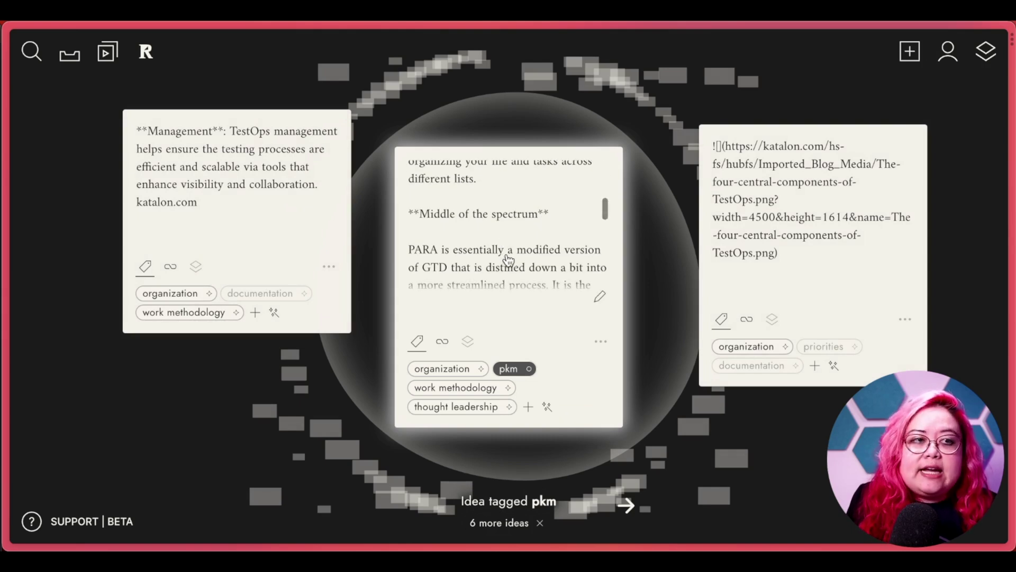
{"action": "scroll", "coordinate": [509, 258], "scroll_direction": "up", "scroll_amount": 6}
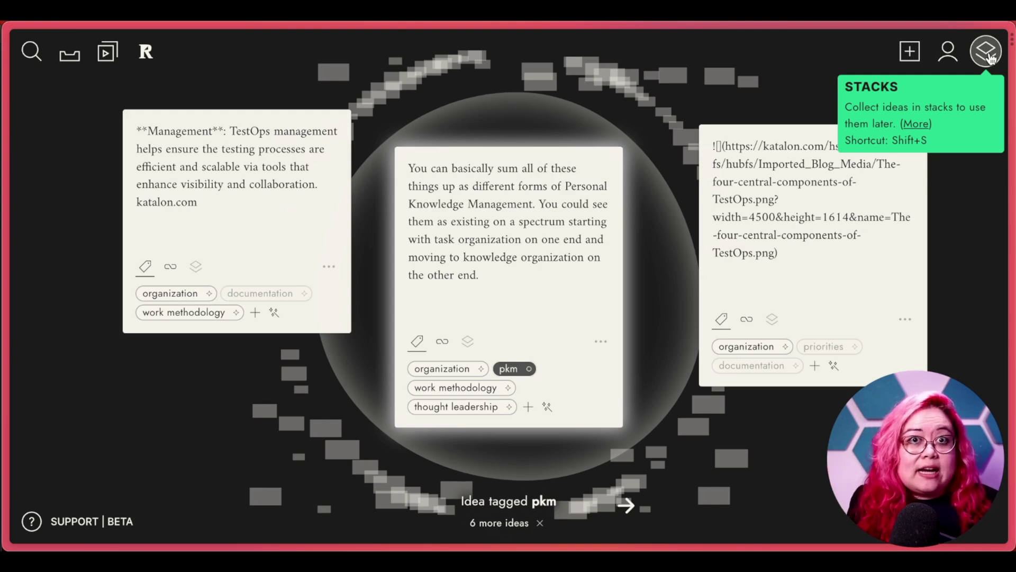
- Create a new stack titled 'Lost Art of Taking Good Notes'
{"action": "left_click", "coordinate": [986, 51]}
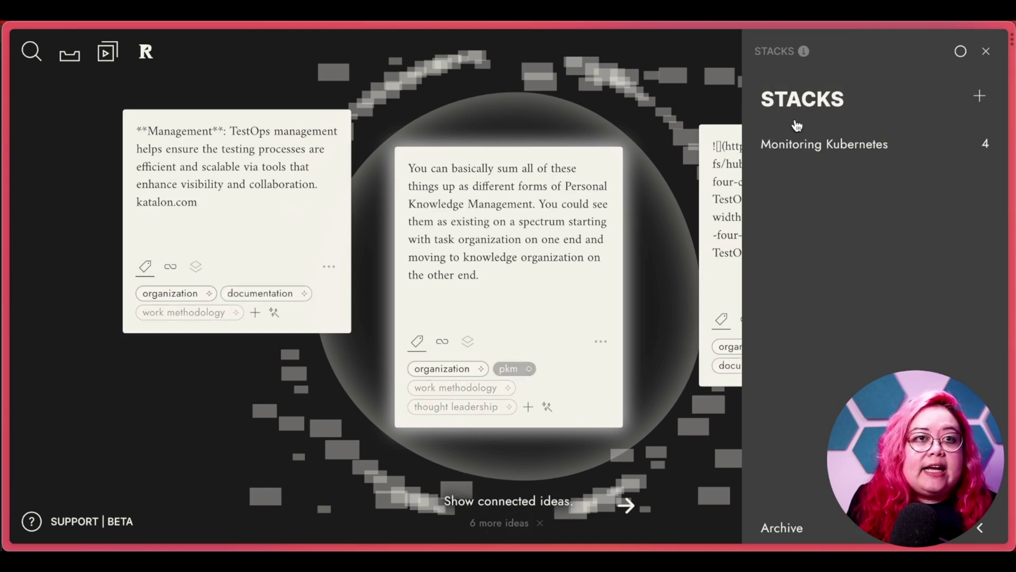
{"action": "left_click", "coordinate": [979, 95]}
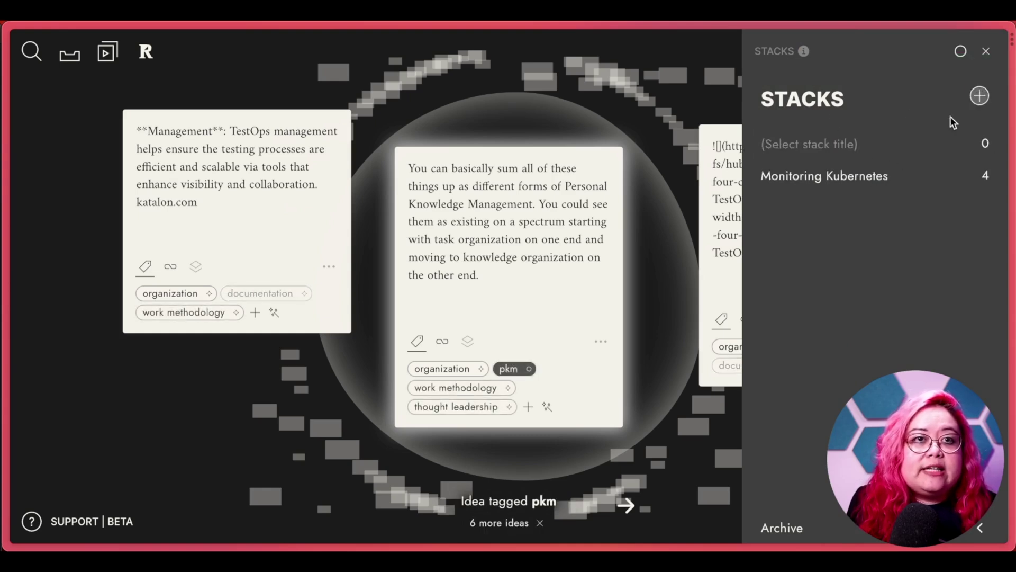
{"action": "left_click", "coordinate": [848, 141]}
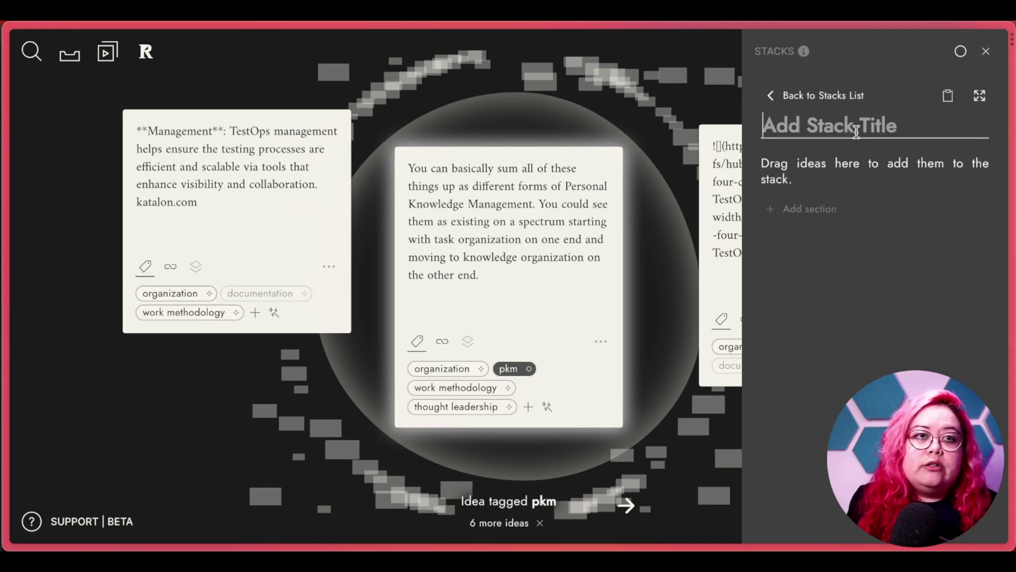
{"action": "type", "text": "Lost Art"}
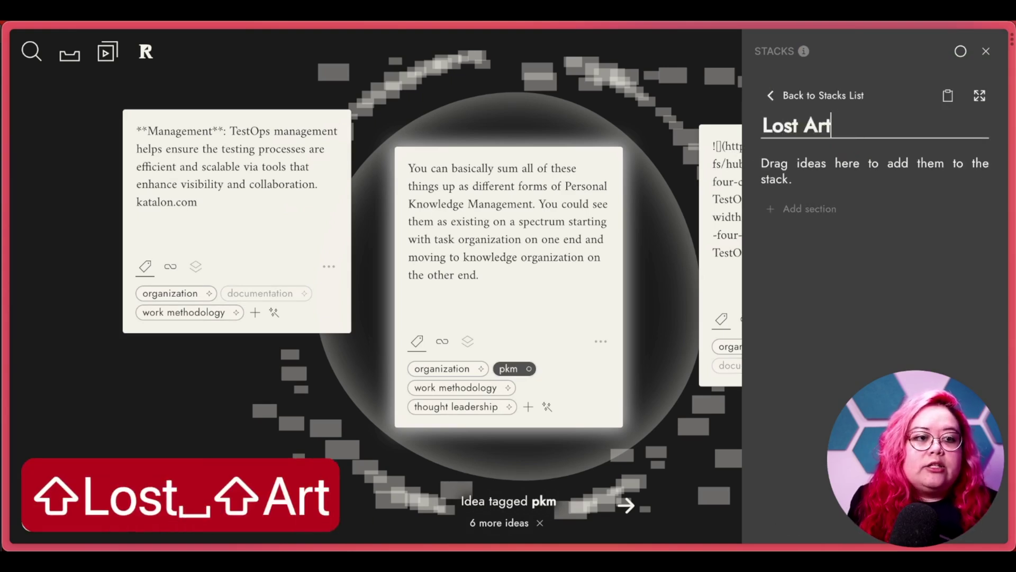
{"action": "type", "text": " of Taking Good Notes"}
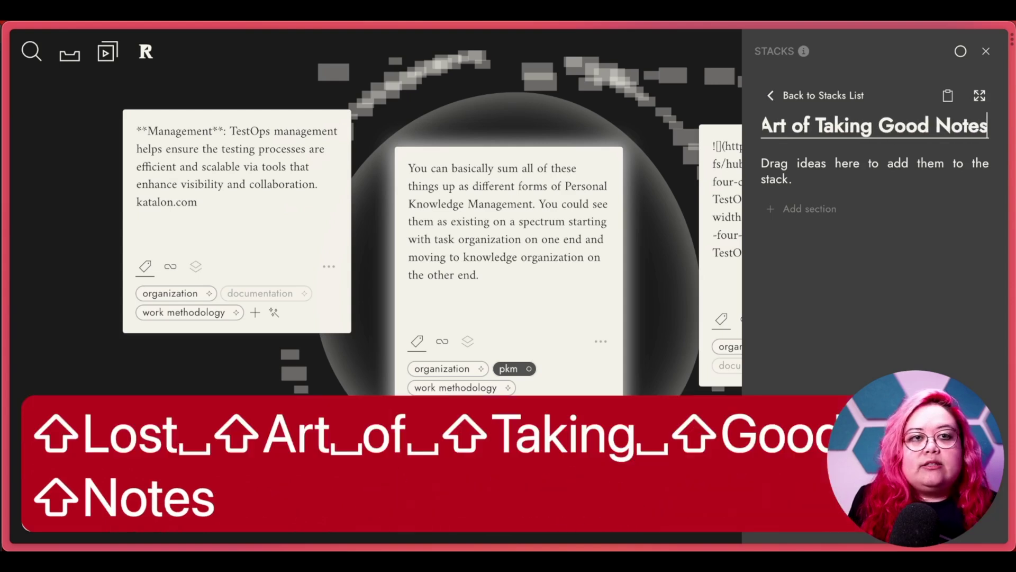
{"action": "key", "text": "Return"}
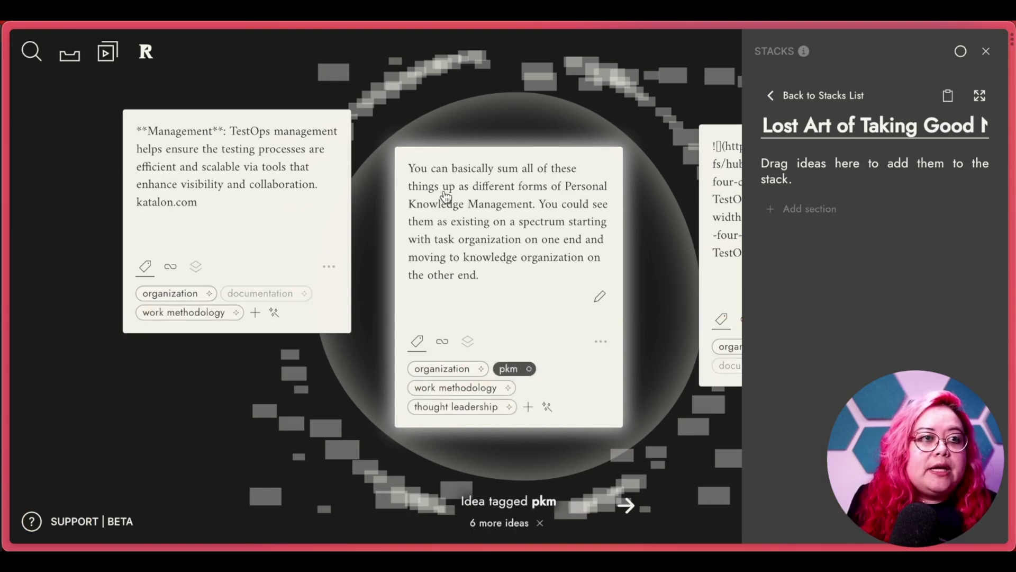
- Add the Personal Knowledge Management idea to the stack, pin the panel, and browse work-methodology ideas
{"action": "mouse_move", "coordinate": [445, 195]}
{"action": "left_mouse_down"}
{"action": "mouse_move", "coordinate": [765, 249]}
{"action": "mouse_move", "coordinate": [830, 212]}
{"action": "mouse_move", "coordinate": [837, 220]}
{"action": "left_mouse_up"}
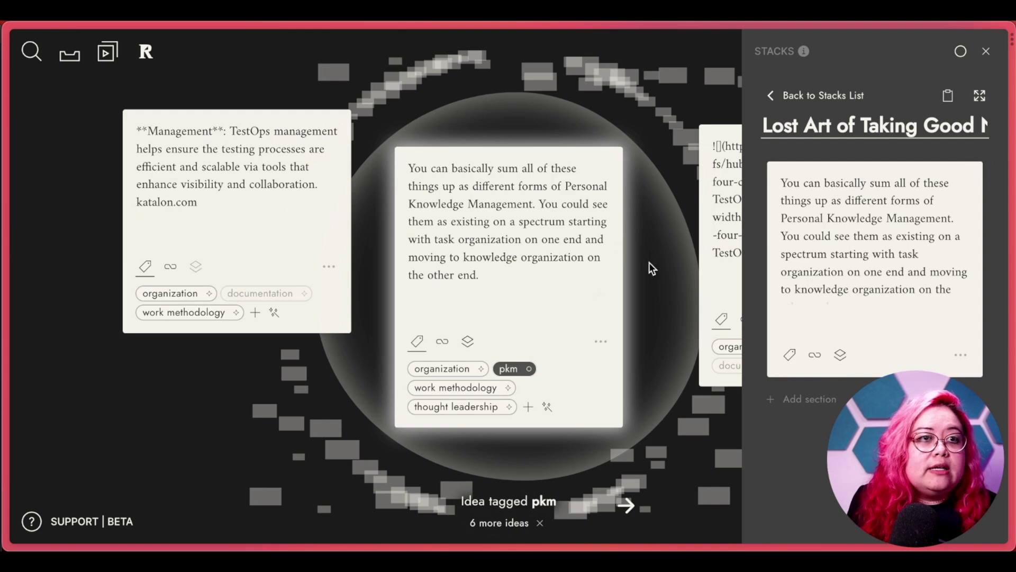
{"action": "left_click", "coordinate": [961, 51]}
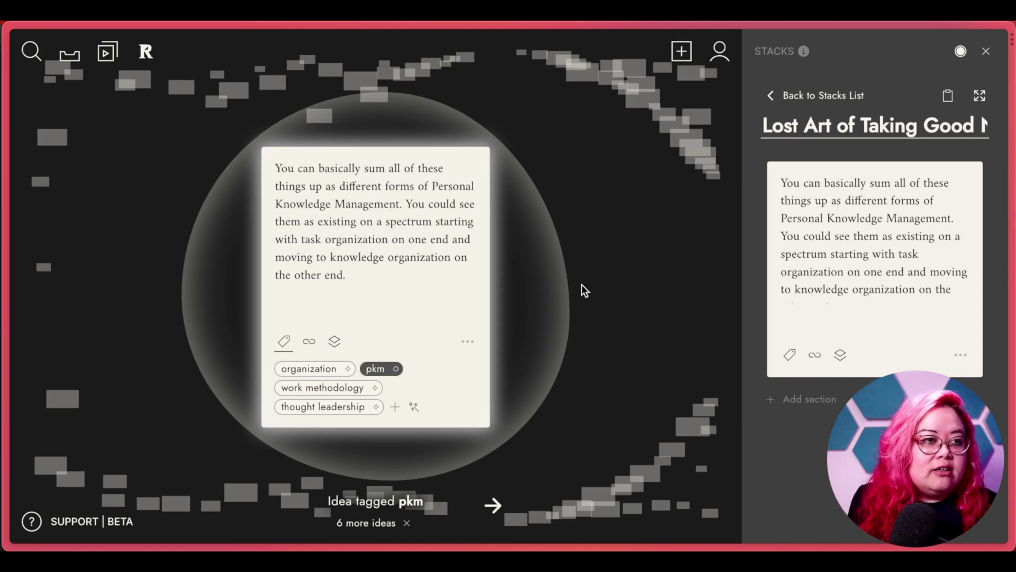
{"action": "left_click", "coordinate": [321, 389]}
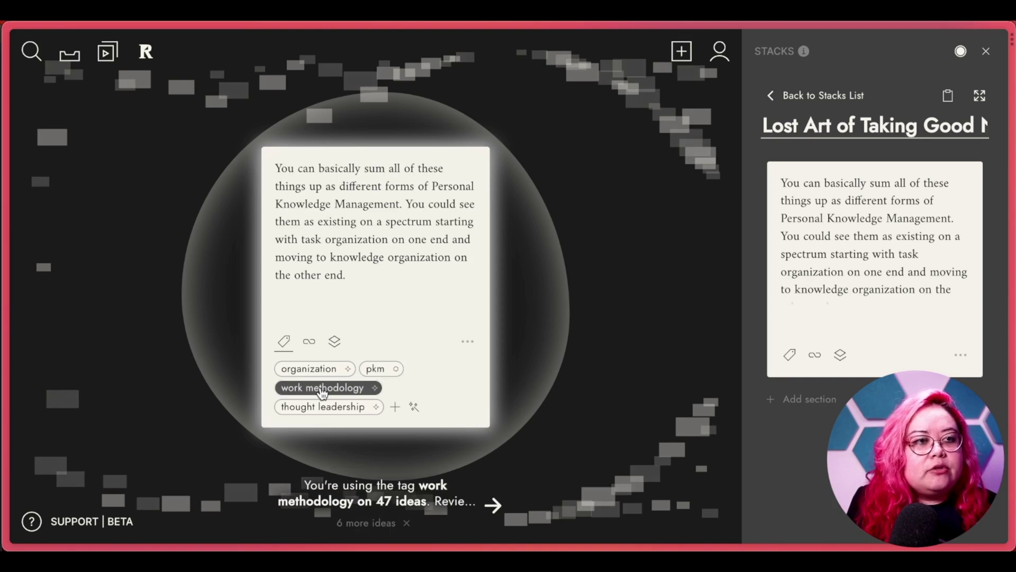
{"action": "left_click", "coordinate": [322, 391]}
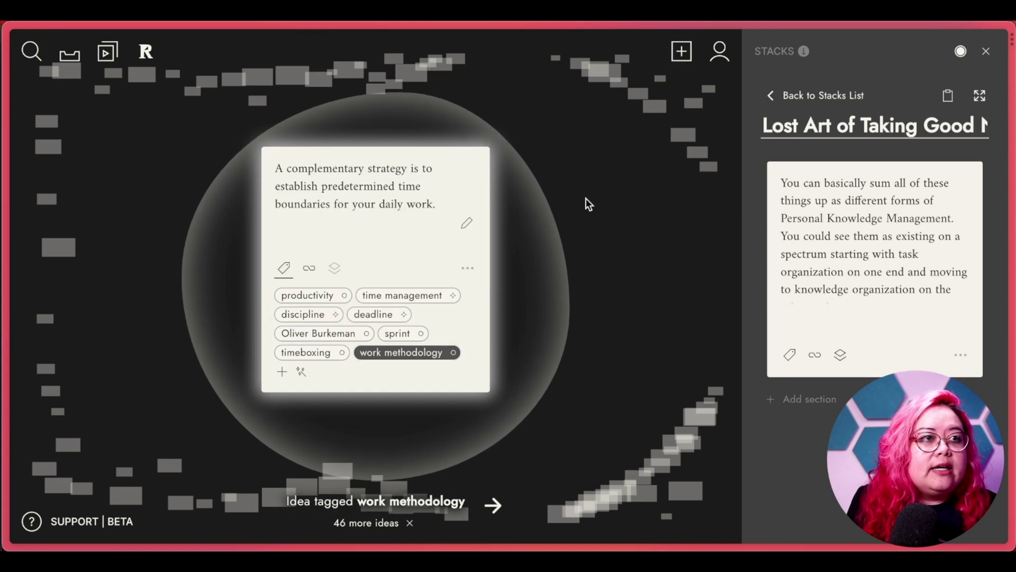
{"action": "scroll", "coordinate": [408, 211], "scroll_direction": "down", "scroll_amount": 2}
{"action": "scroll", "coordinate": [408, 212], "scroll_direction": "up", "scroll_amount": 2}
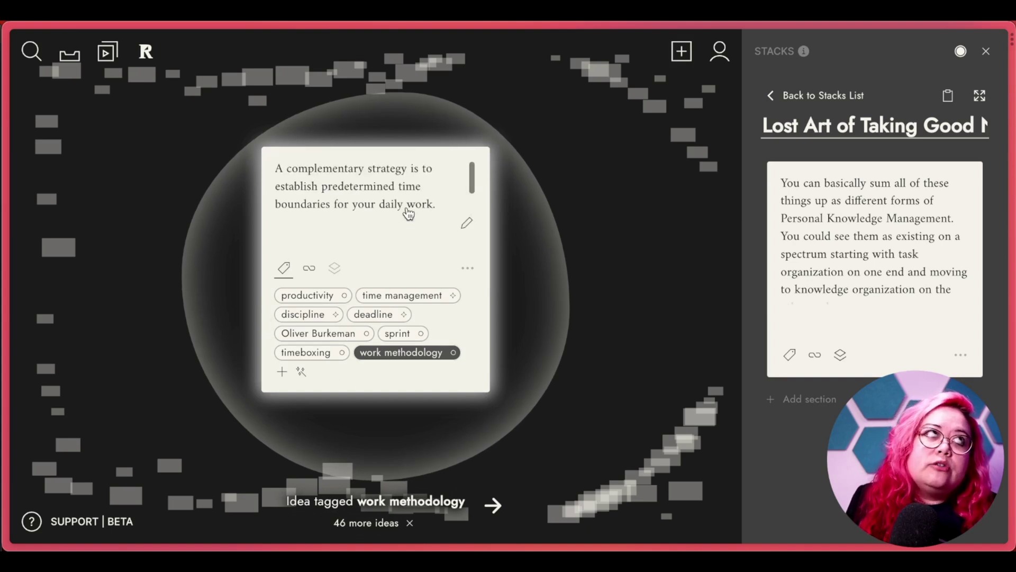
{"action": "key", "text": "Right"}
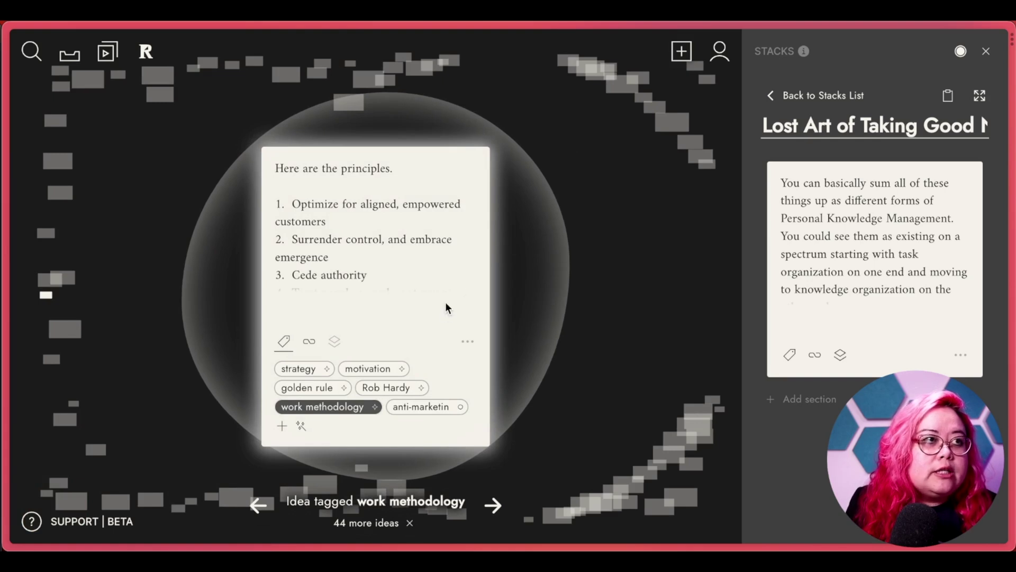
- Use search to browse ideas tagged evergreen notes, then close the search panel
{"action": "left_click", "coordinate": [31, 51]}
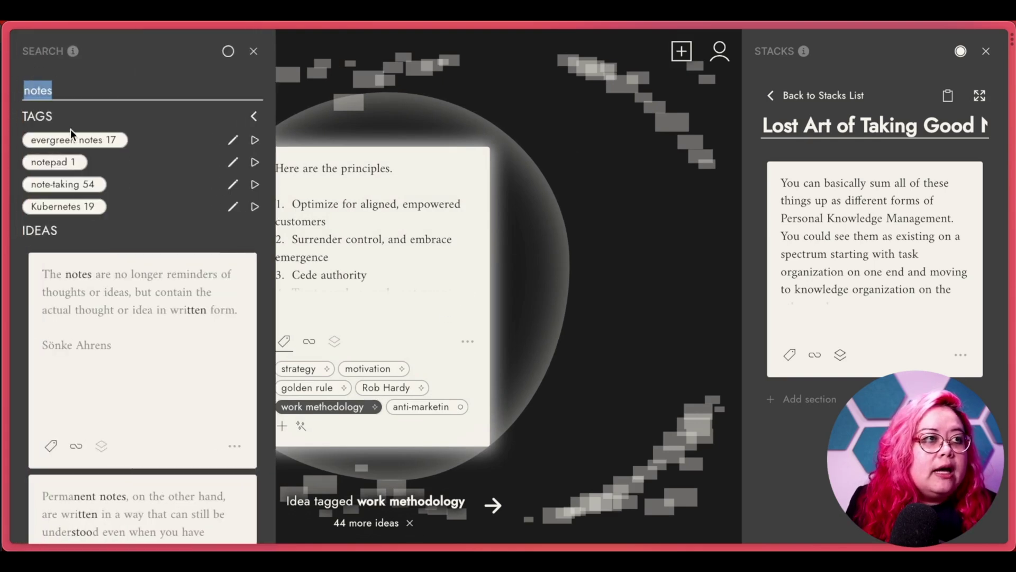
{"action": "left_click", "coordinate": [255, 140]}
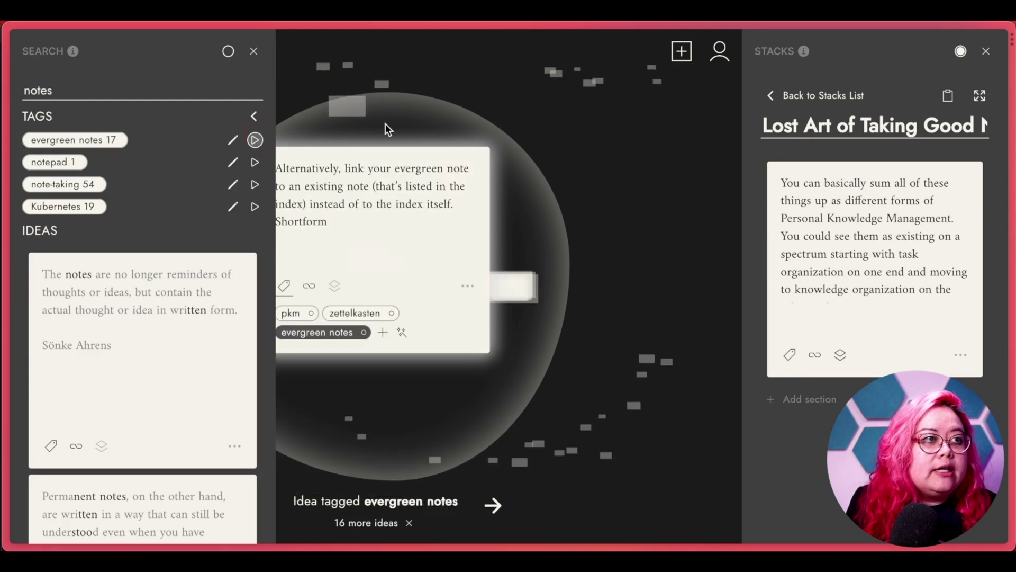
{"action": "left_click", "coordinate": [254, 51]}
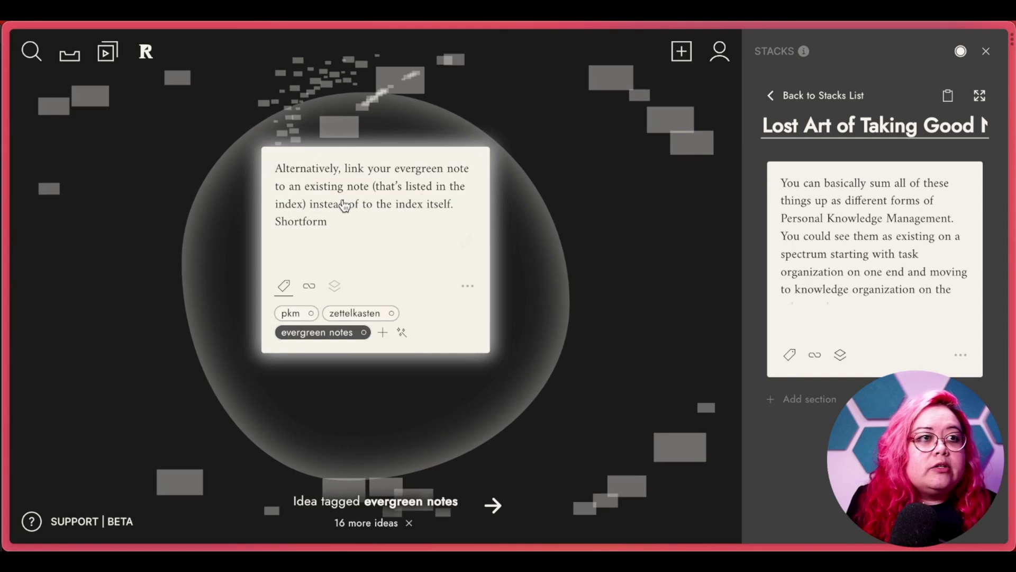
- Add the evergreen-note linking idea to the stack, keeping Personal Knowledge Management first
{"action": "left_click_drag", "start_coordinate": [413, 229], "coordinate": [861, 169]}
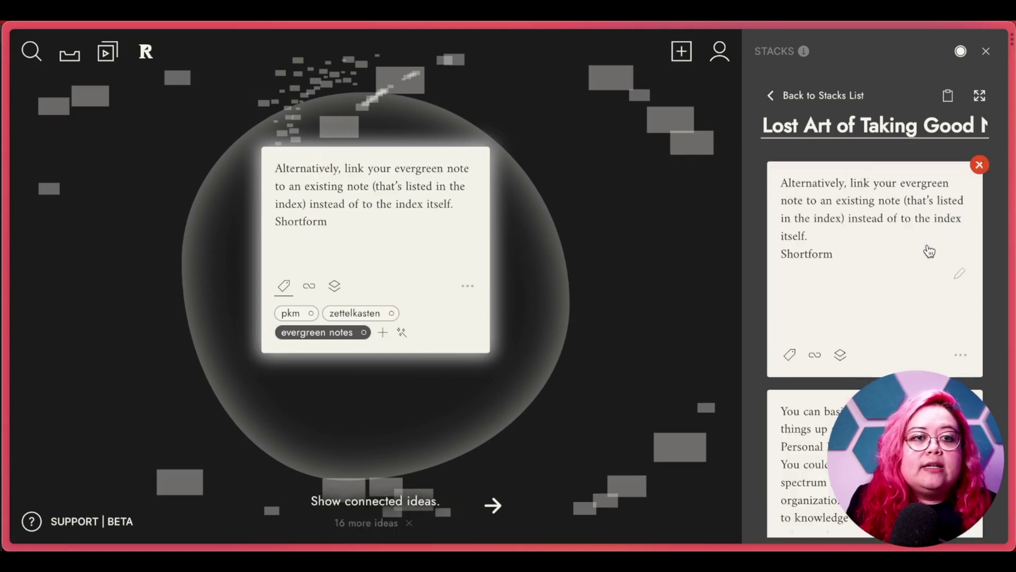
{"action": "left_click_drag", "start_coordinate": [929, 251], "coordinate": [882, 156]}
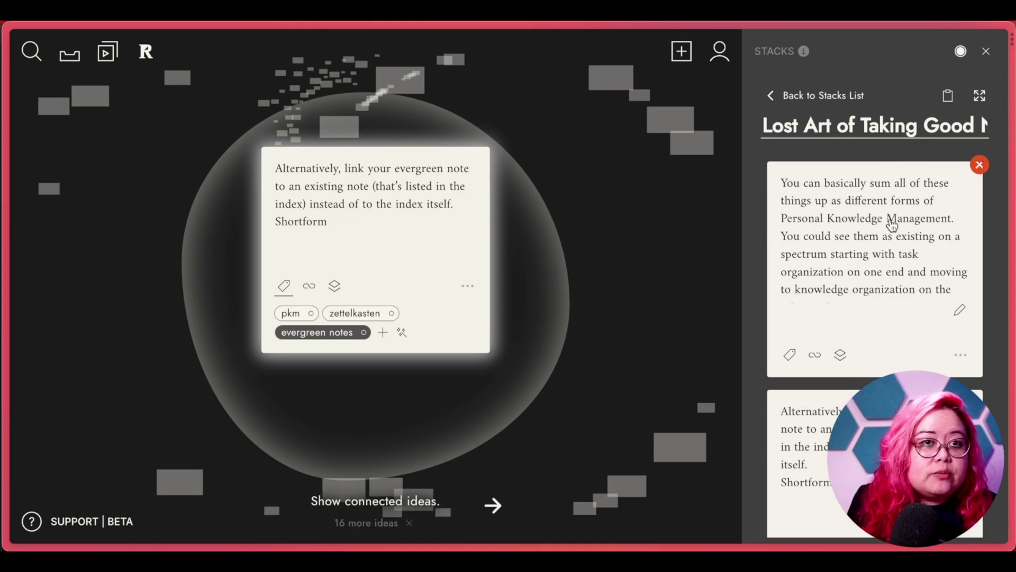
{"action": "scroll", "coordinate": [904, 300], "scroll_direction": "down", "scroll_amount": 5}
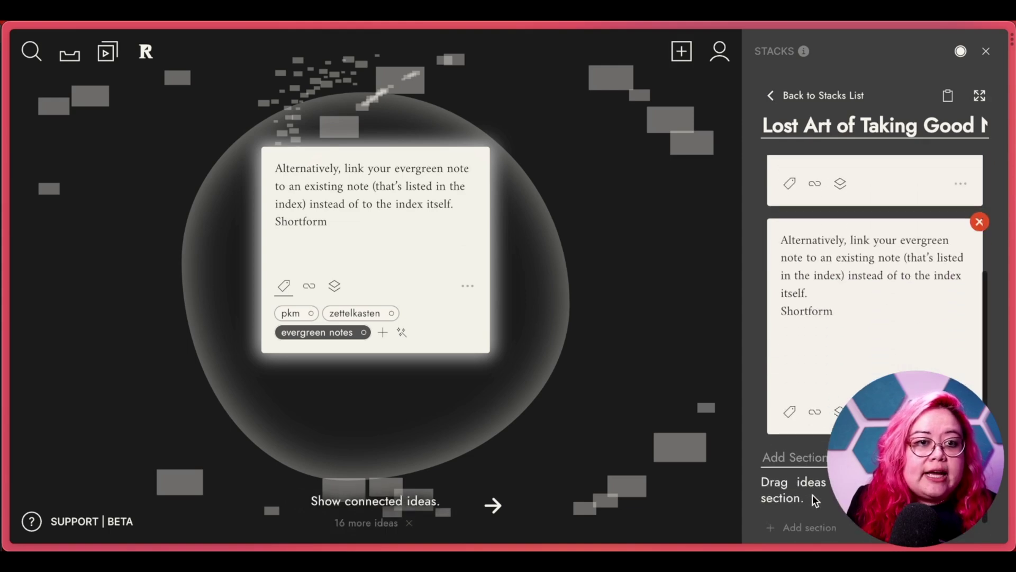
- Add a new stack section titled 'The Problem'
{"action": "left_click", "coordinate": [810, 457]}
{"action": "type", "text": "P"}
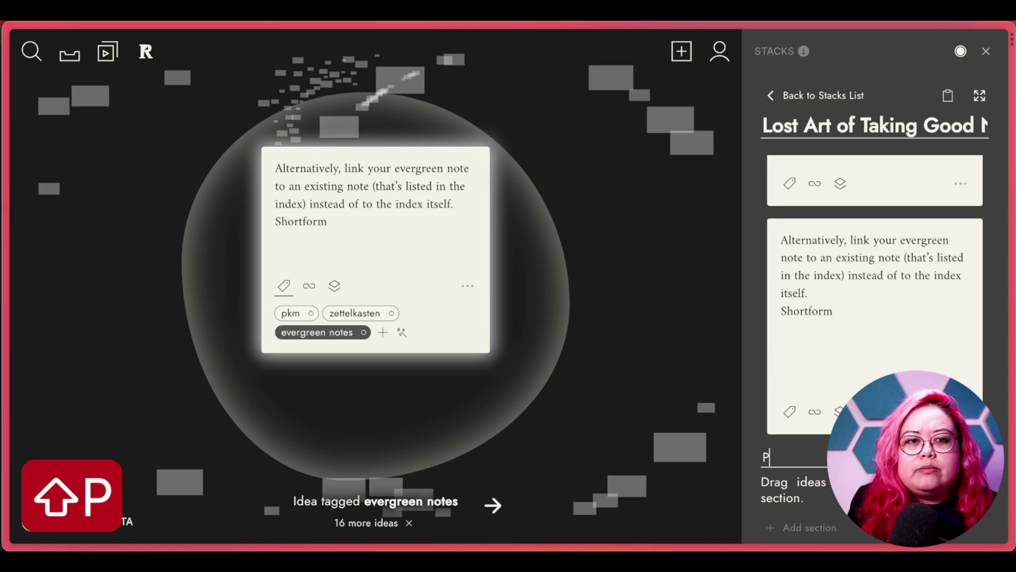
{"action": "type", "text": "ro"}
{"action": "key", "text": "BackSpace"}
{"action": "key", "text": "BackSpace"}
{"action": "key", "text": "BackSpace"}
{"action": "type", "text": "The "}
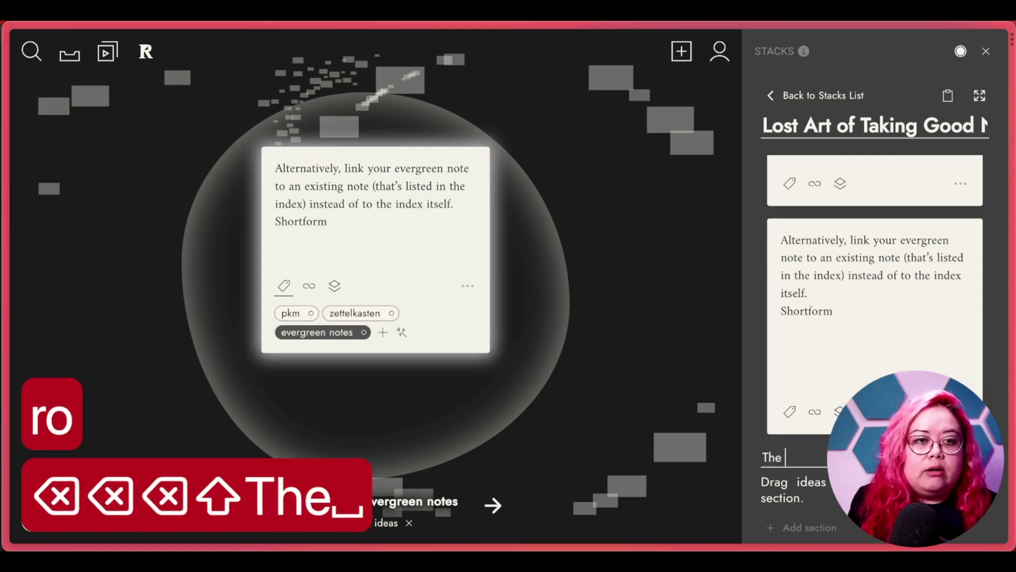
{"action": "type", "text": "Problem"}
{"action": "key", "text": "Return"}
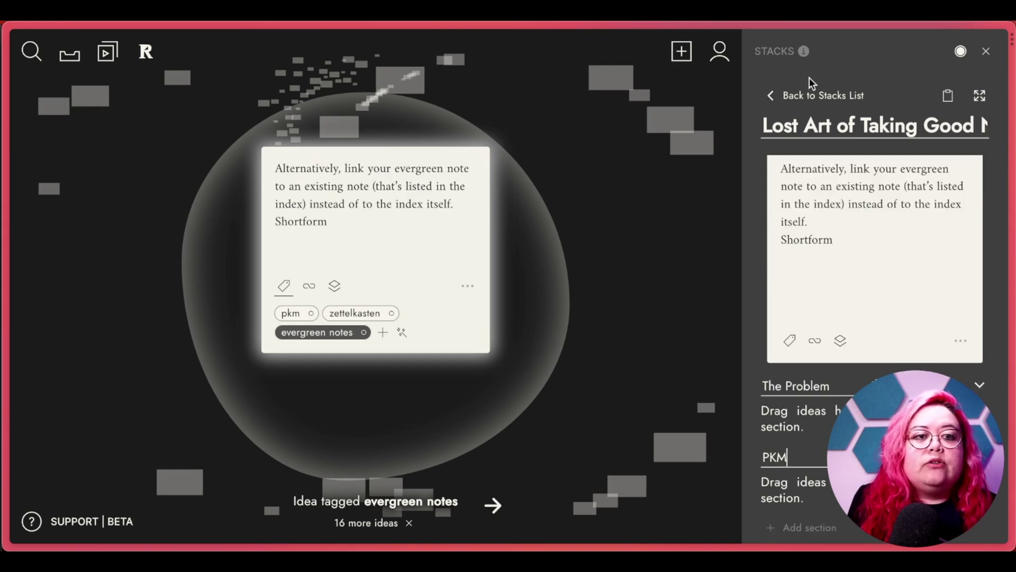
- Finish the PKM section so the ideas sit under PKM below The Problem
{"action": "left_click", "coordinate": [840, 265]}
{"action": "scroll", "coordinate": [831, 212], "scroll_direction": "down", "scroll_amount": 2}
{"action": "scroll", "coordinate": [829, 206], "scroll_direction": "down", "scroll_amount": 8}
{"action": "left_click_drag", "start_coordinate": [832, 275], "coordinate": [824, 253]}
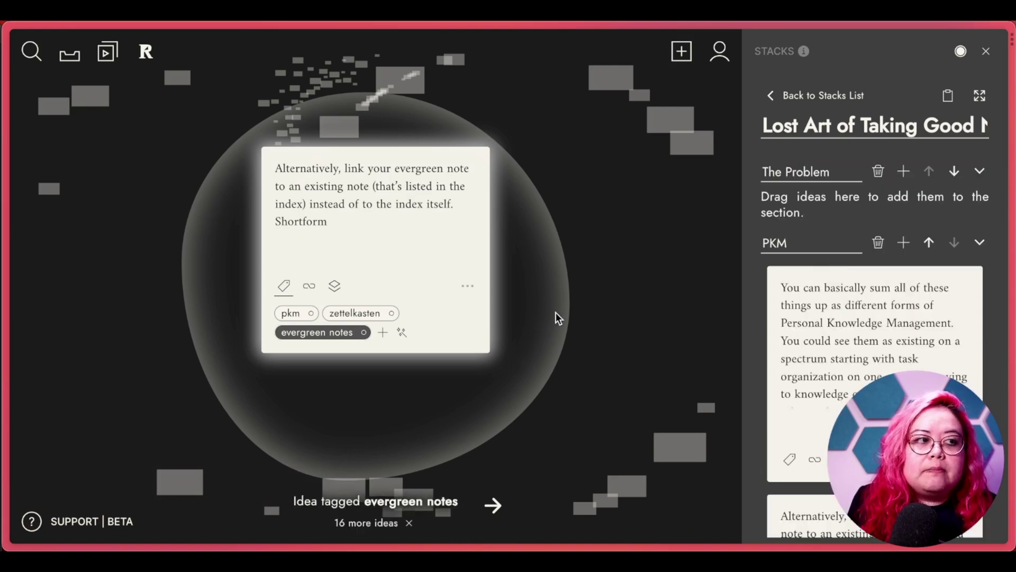
- Search ideas for 'work', then for 'tech'
{"action": "key", "text": "ctrl+f"}
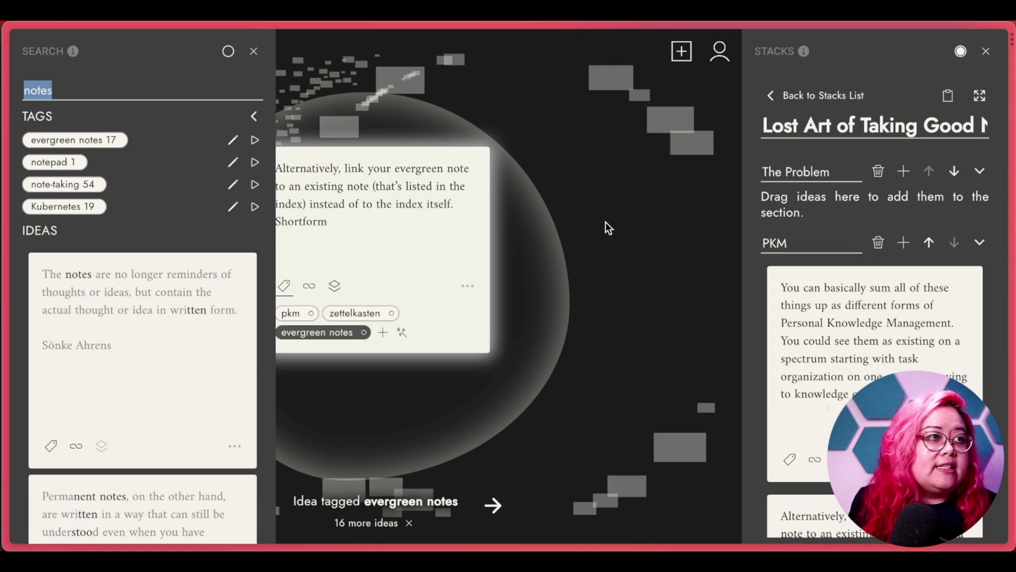
{"action": "type", "text": "work"}
{"action": "key", "text": "Return"}
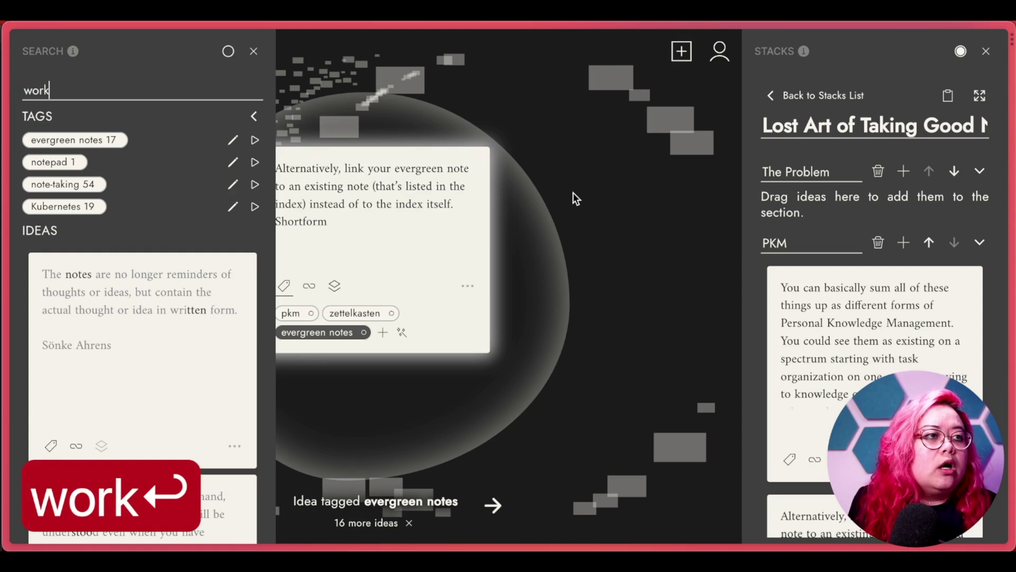
{"action": "key", "text": "super+a"}
{"action": "type", "text": "tech"}
{"action": "key", "text": "Return"}
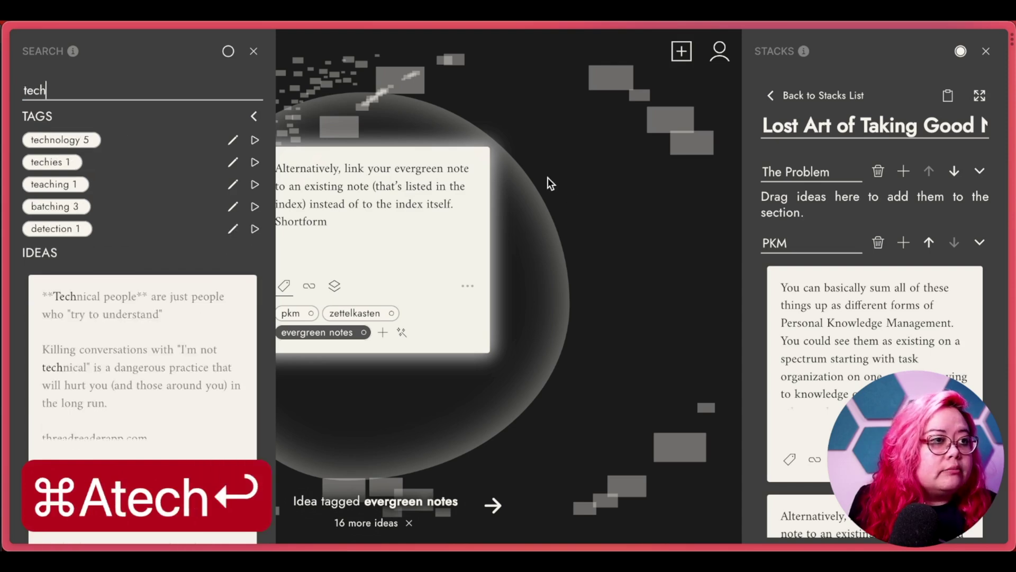
{"action": "key", "text": "super+a"}
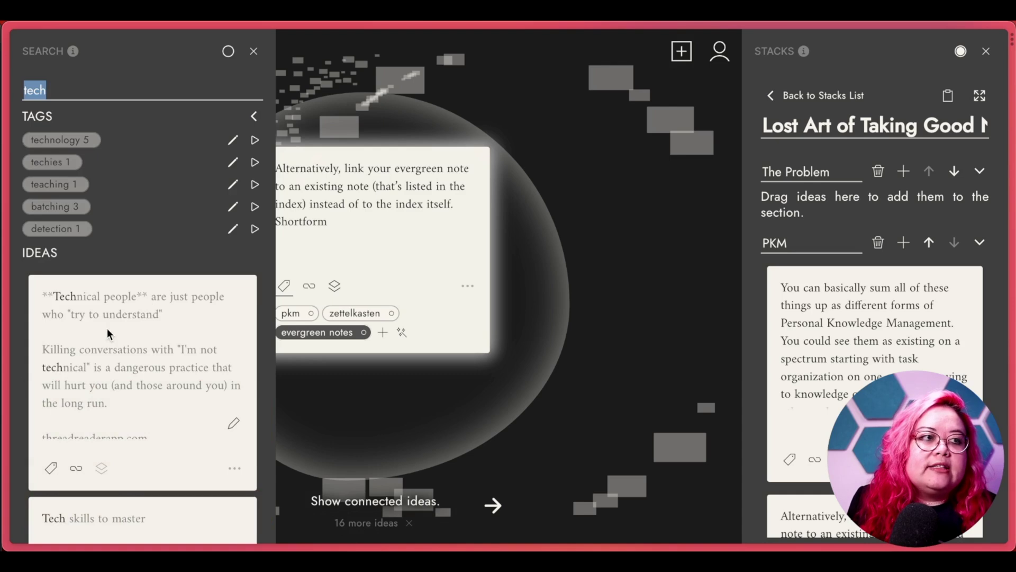
- Add the 'Technical people' idea to The Problem section and close search
{"action": "left_click_drag", "start_coordinate": [107, 333], "coordinate": [822, 209]}
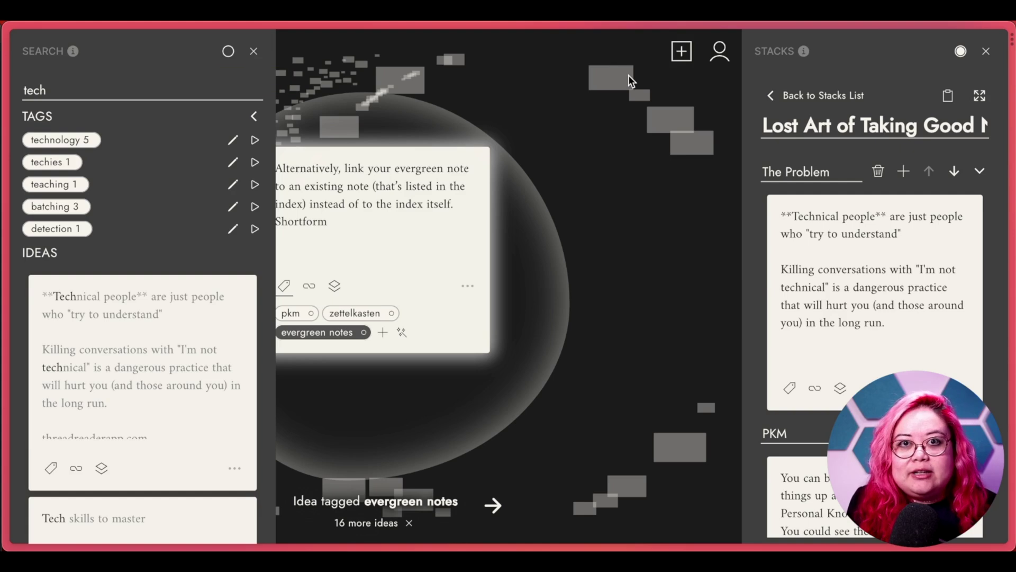
{"action": "left_click", "coordinate": [253, 52]}
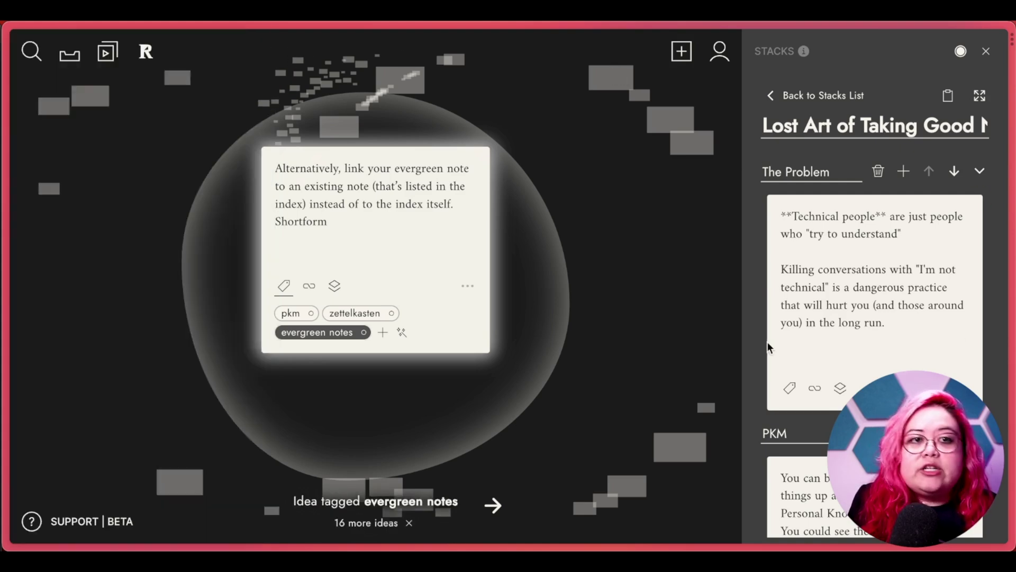
{"action": "scroll", "coordinate": [779, 345], "scroll_direction": "down", "scroll_amount": 3}
{"action": "scroll", "coordinate": [780, 345], "scroll_direction": "up", "scroll_amount": 3}
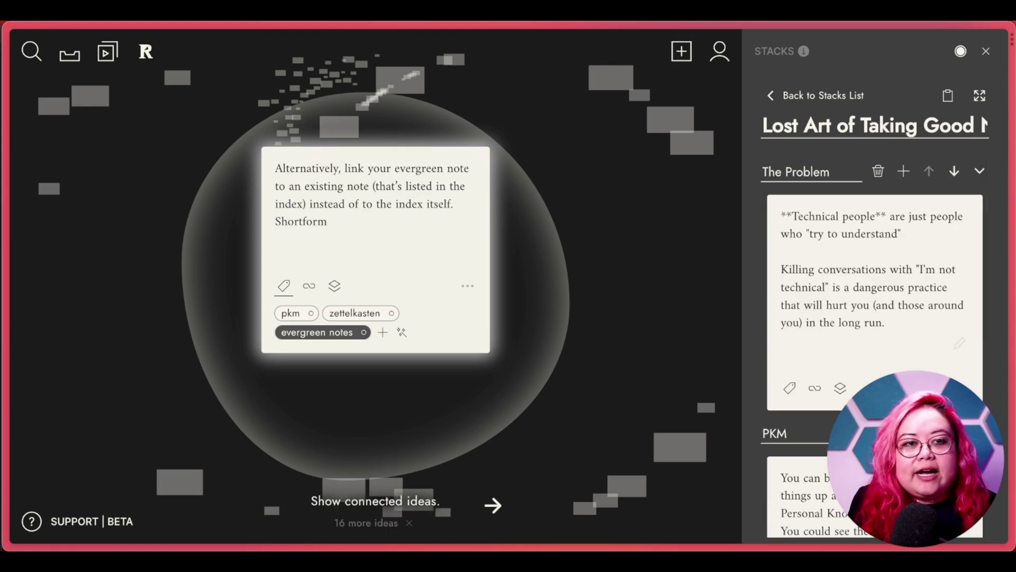
- Copy the entire 'Lost Art of Taking Good Notes' stack to the clipboard
{"action": "scroll", "coordinate": [835, 512], "scroll_direction": "down", "scroll_amount": 1}
{"action": "scroll", "coordinate": [837, 511], "scroll_direction": "down", "scroll_amount": 5}
{"action": "scroll", "coordinate": [850, 368], "scroll_direction": "up", "scroll_amount": 5}
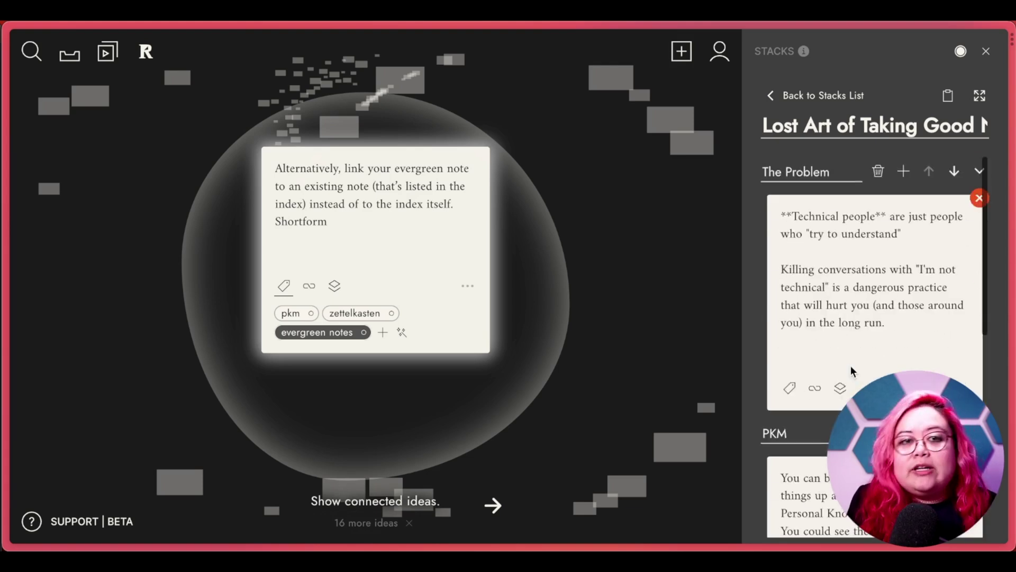
{"action": "left_click", "coordinate": [947, 97]}
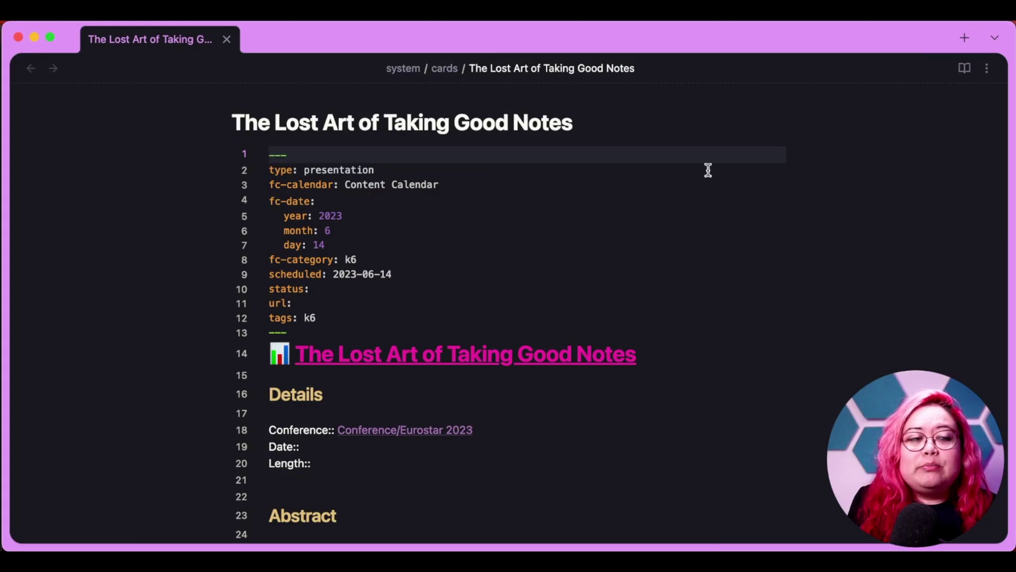
- Make a blank line under the Structure heading in the Obsidian note
{"action": "scroll", "coordinate": [708, 170], "scroll_direction": "down", "scroll_amount": 10}
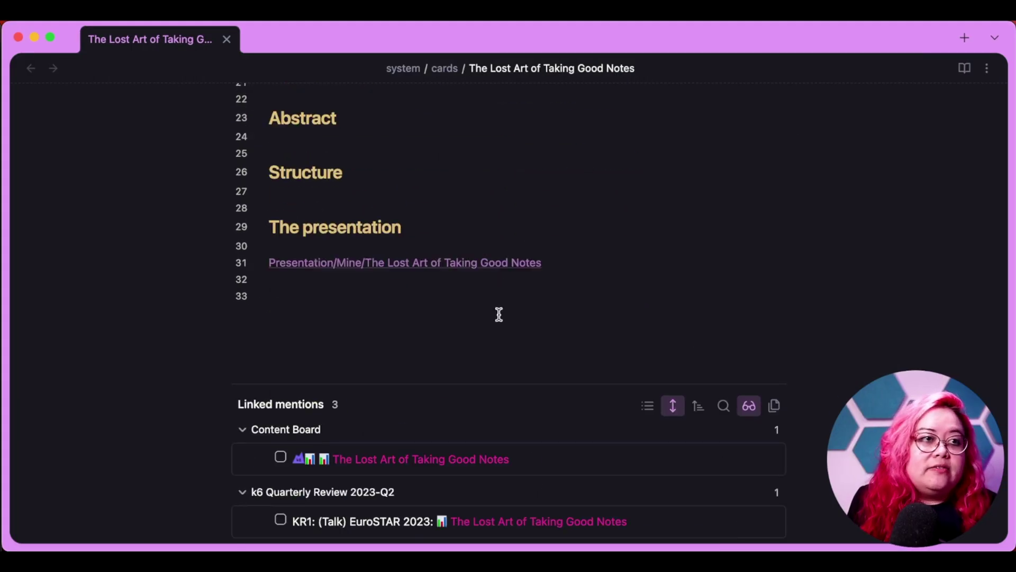
{"action": "scroll", "coordinate": [493, 286], "scroll_direction": "up", "scroll_amount": 10}
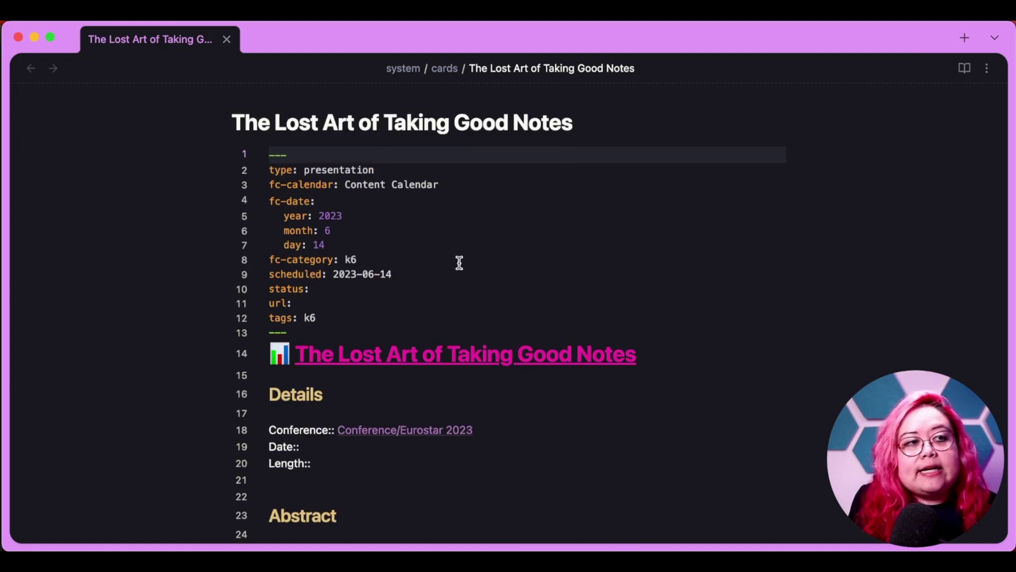
{"action": "scroll", "coordinate": [503, 338], "scroll_direction": "down", "scroll_amount": 5}
{"action": "left_click", "coordinate": [475, 362]}
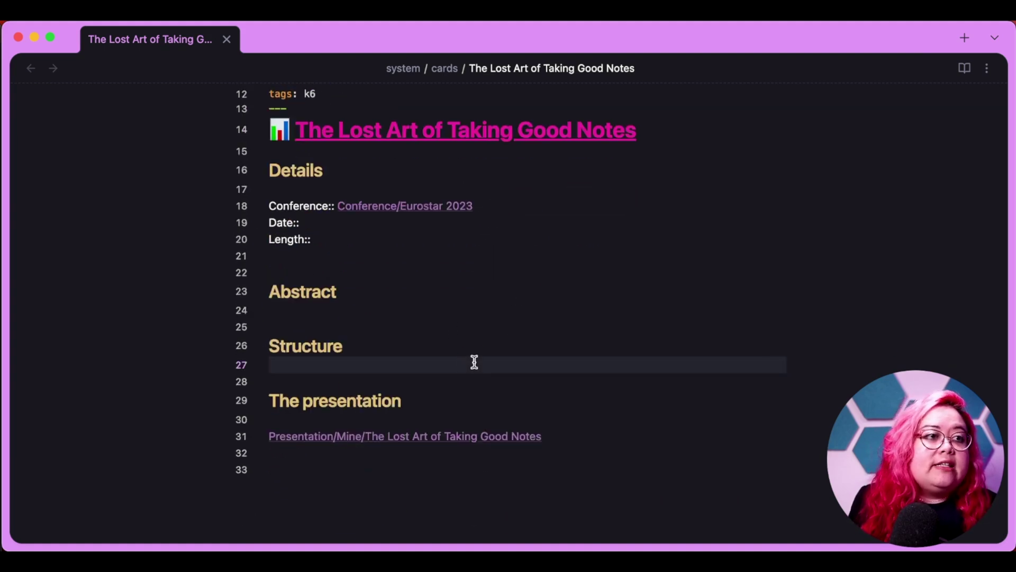
{"action": "key", "text": "Return"}
{"action": "key", "text": "Return"}
{"action": "key", "text": "Up"}
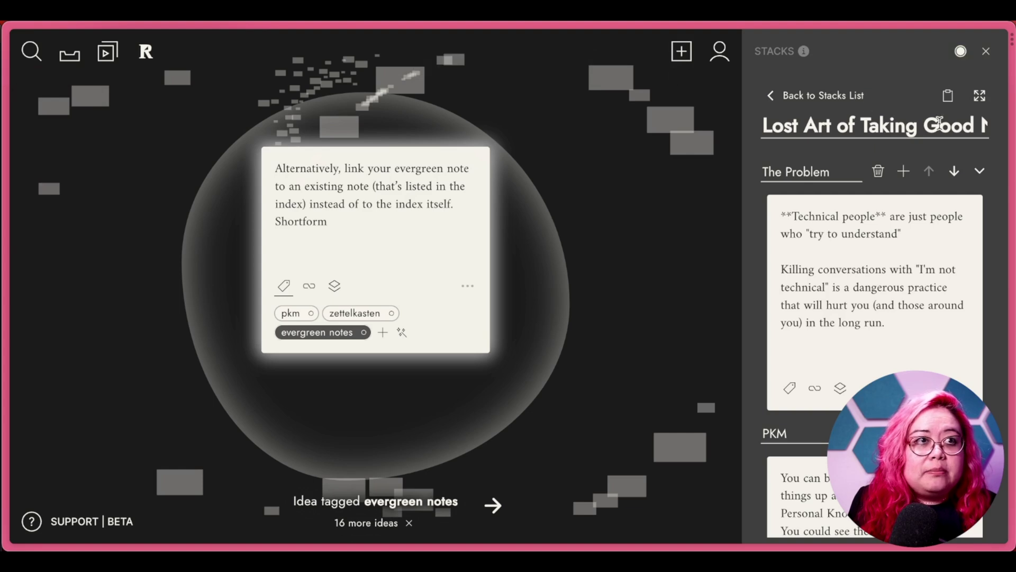
- Paste the copied stack with its The Problem and PKM sections under Structure
{"action": "key", "text": "super+Tab"}
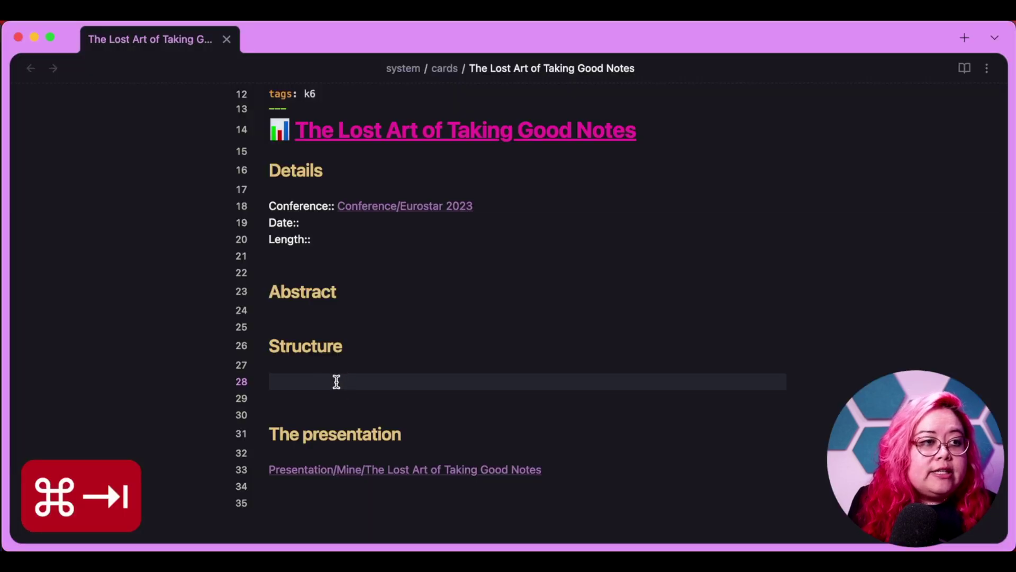
{"action": "key", "text": "super+v"}
{"action": "scroll", "coordinate": [676, 324], "scroll_direction": "up", "scroll_amount": 15}
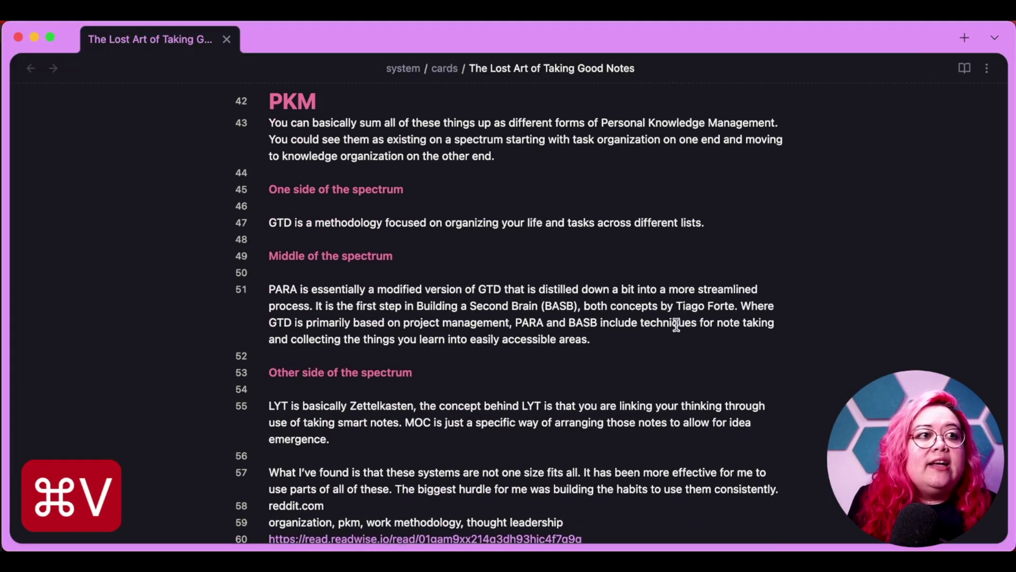
{"action": "scroll", "coordinate": [676, 324], "scroll_direction": "down", "scroll_amount": 1}
{"action": "scroll", "coordinate": [469, 244], "scroll_direction": "up", "scroll_amount": 3}
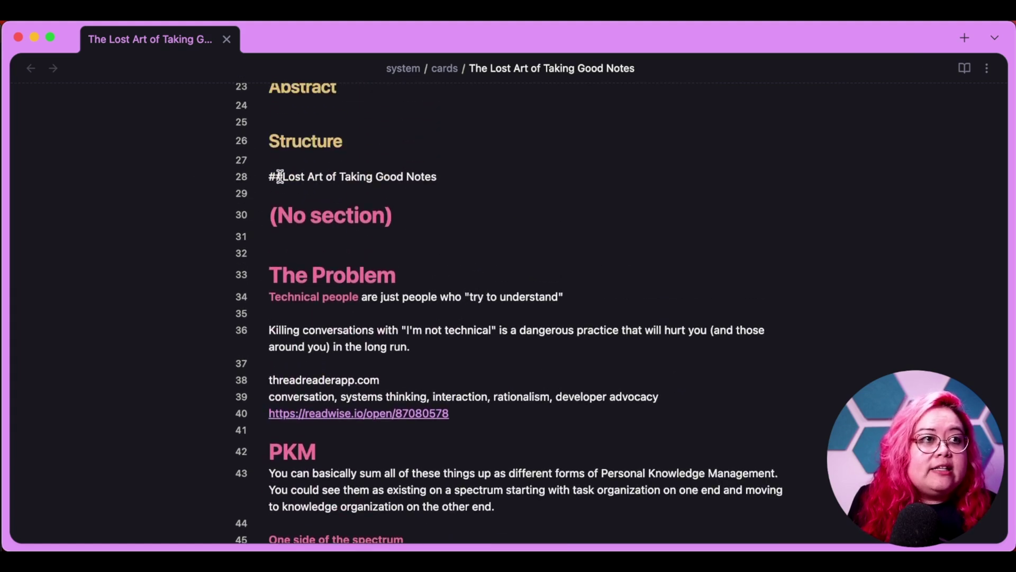
- Fix the '##' heading spacing and delete the stack title and (No section) lines
{"action": "left_click", "coordinate": [280, 176]}
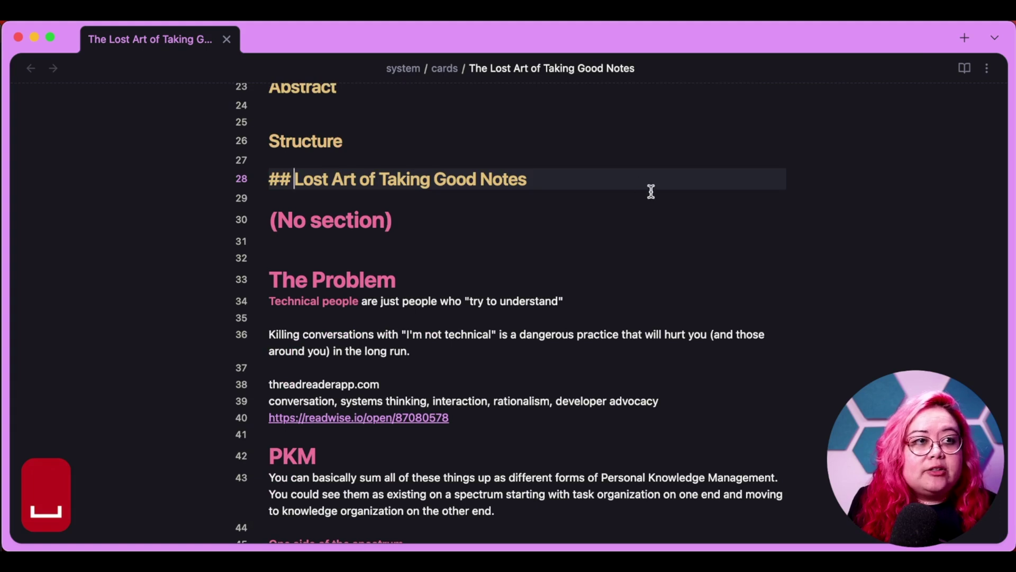
{"action": "left_click", "coordinate": [601, 202]}
{"action": "left_click", "coordinate": [440, 254]}
{"action": "left_click_drag", "start_coordinate": [440, 254], "coordinate": [150, 175]}
{"action": "type", "text": "="}
{"action": "key", "text": "BackSpace"}
{"action": "key", "text": "BackSpace"}
{"action": "key", "text": "BackSpace"}
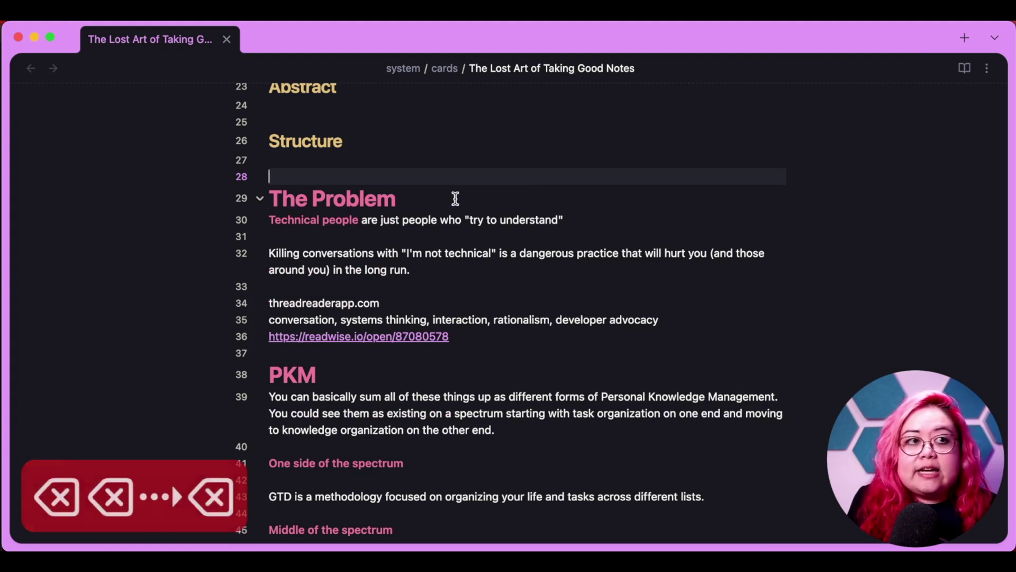
- Review The Problem and PKM sections' headings and text, then switch back to Napkin
{"action": "left_click", "coordinate": [454, 198]}
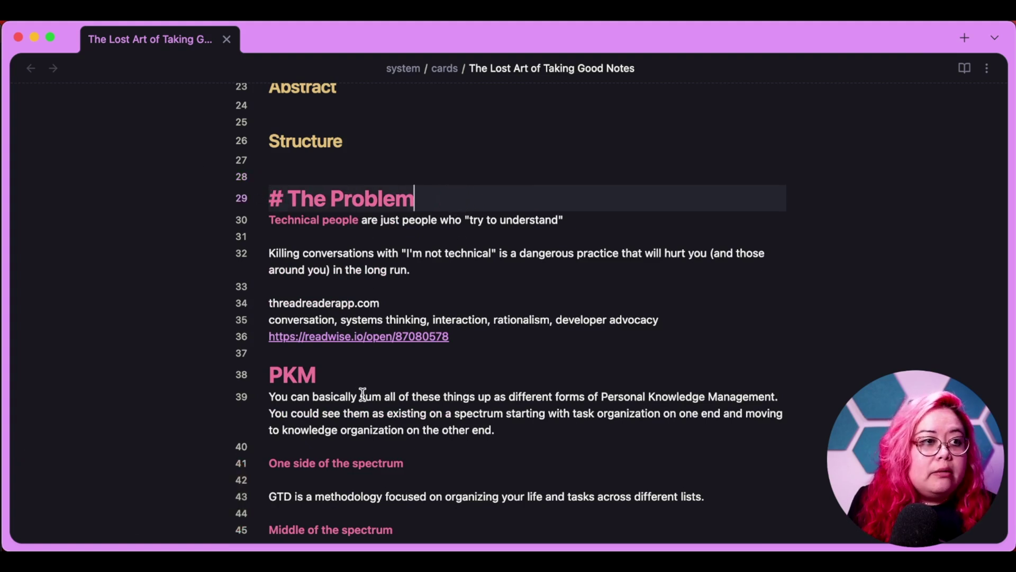
{"action": "left_click", "coordinate": [374, 378]}
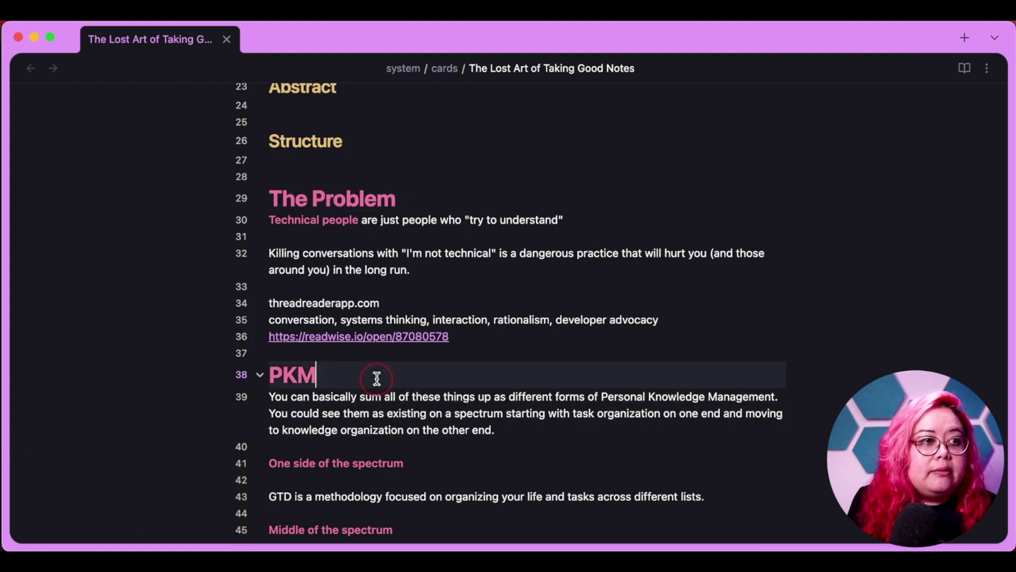
{"action": "left_click", "coordinate": [745, 324]}
{"action": "left_click_drag", "start_coordinate": [623, 268], "coordinate": [176, 259]}
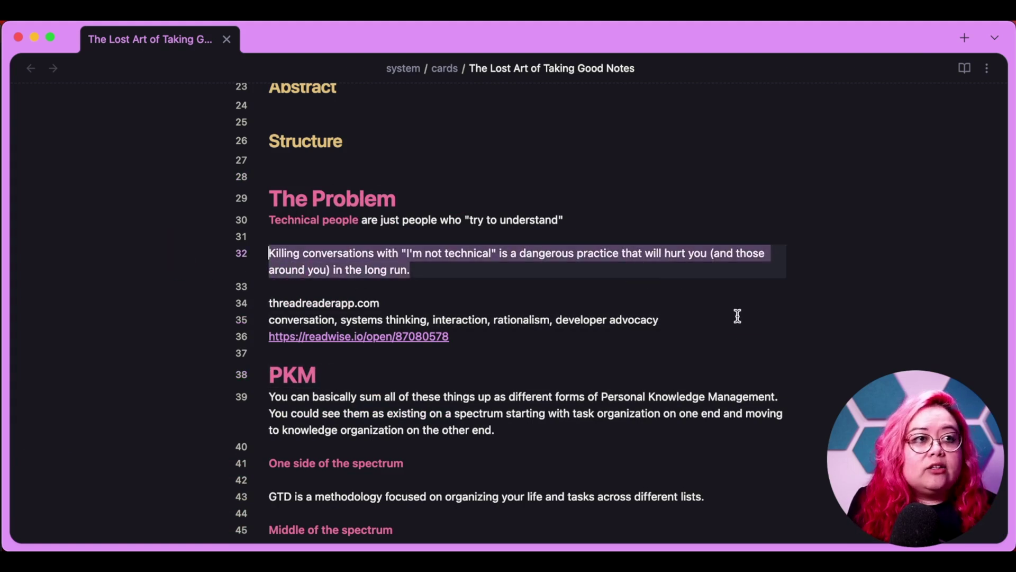
{"action": "key", "text": "shift+Up"}
{"action": "key", "text": "shift+Up"}
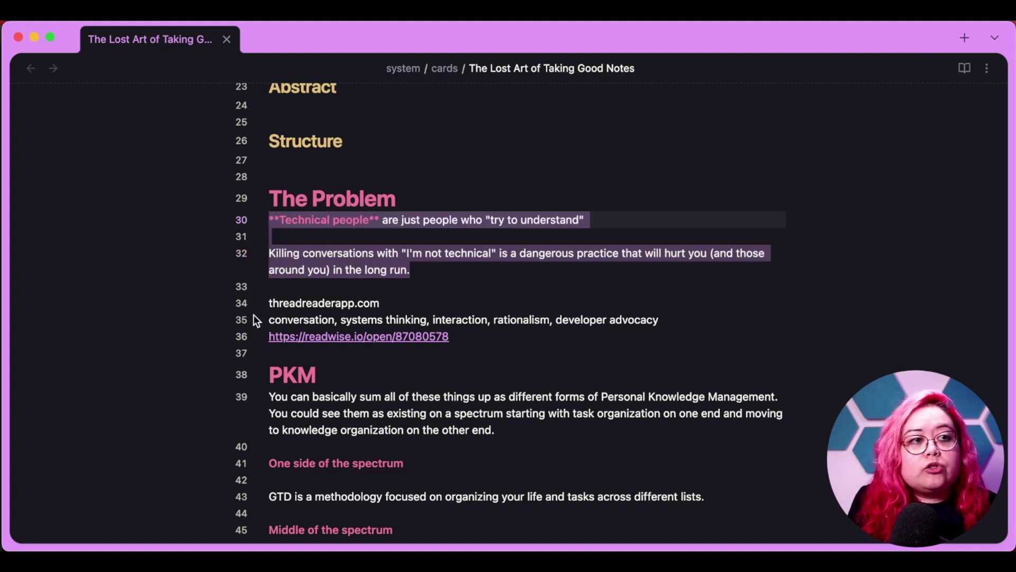
{"action": "left_click_drag", "start_coordinate": [272, 302], "coordinate": [670, 319]}
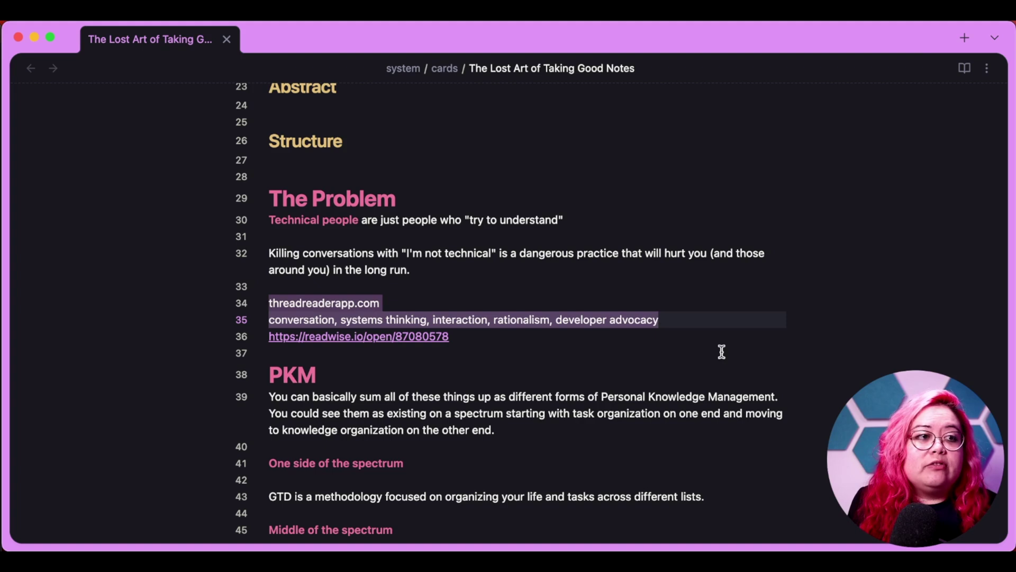
{"action": "scroll", "coordinate": [721, 351], "scroll_direction": "down", "scroll_amount": 5}
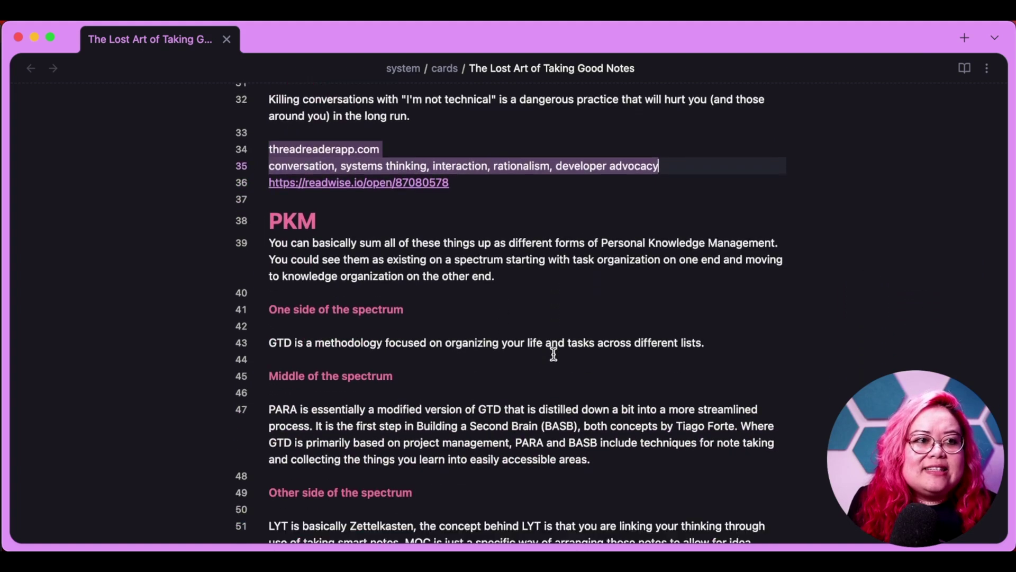
{"action": "scroll", "coordinate": [598, 340], "scroll_direction": "down", "scroll_amount": 5}
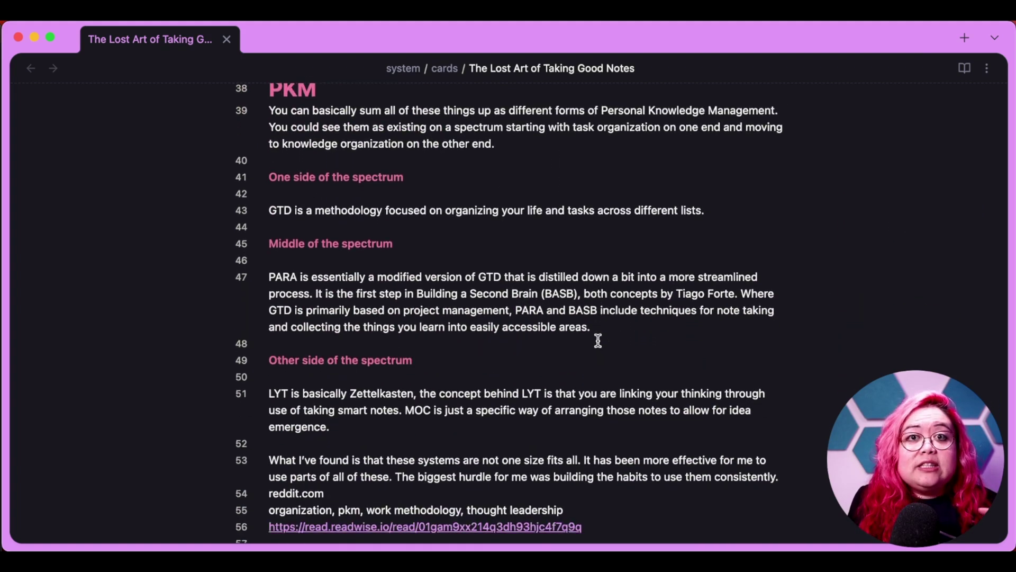
{"action": "scroll", "coordinate": [599, 340], "scroll_direction": "down", "scroll_amount": 5}
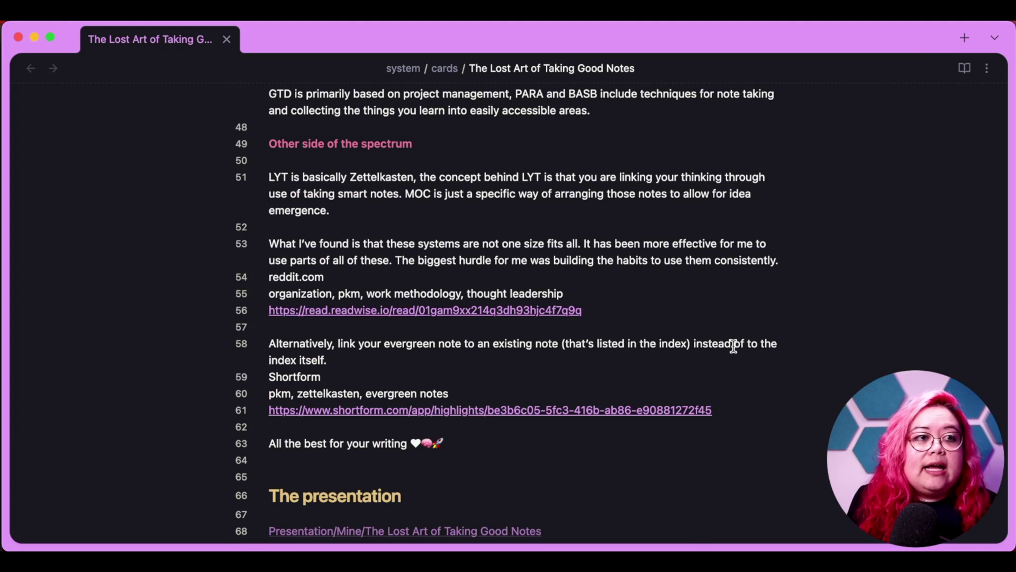
{"action": "key", "text": "super+Tab"}
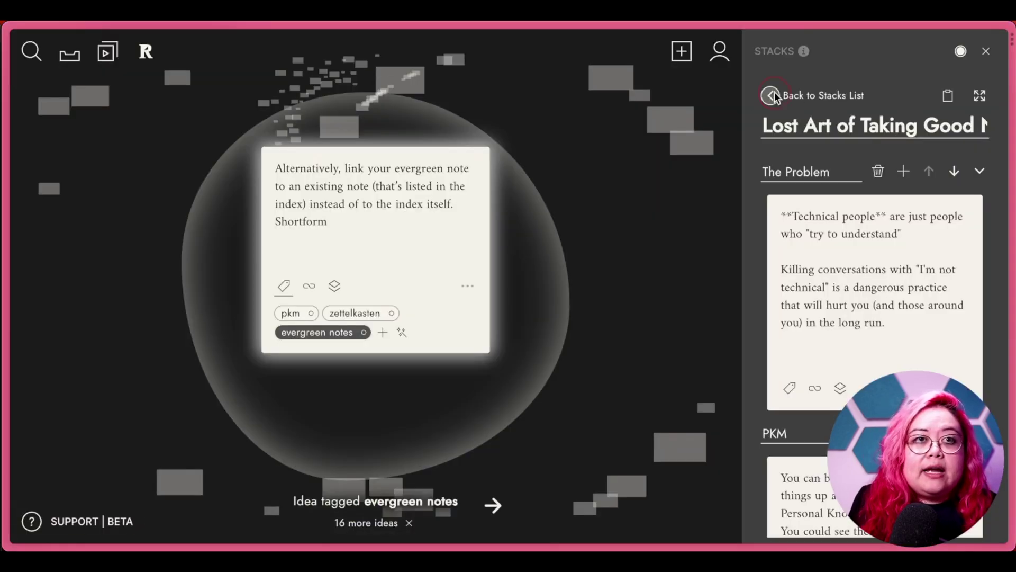
- Archive the 'Lost Art of Taking Good Notes' stack and close the Stacks panel
{"action": "left_click", "coordinate": [772, 96]}
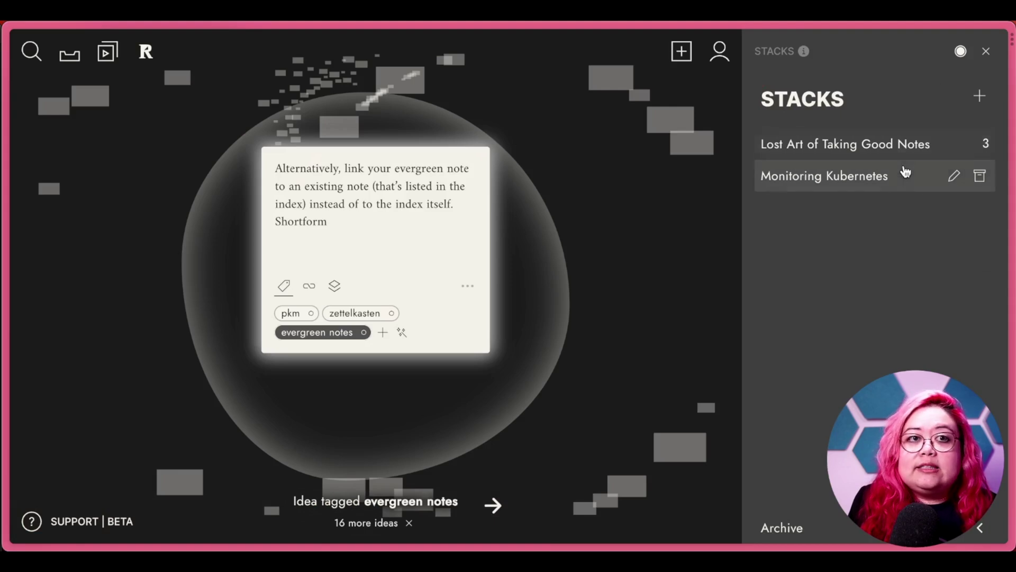
{"action": "left_click", "coordinate": [897, 144]}
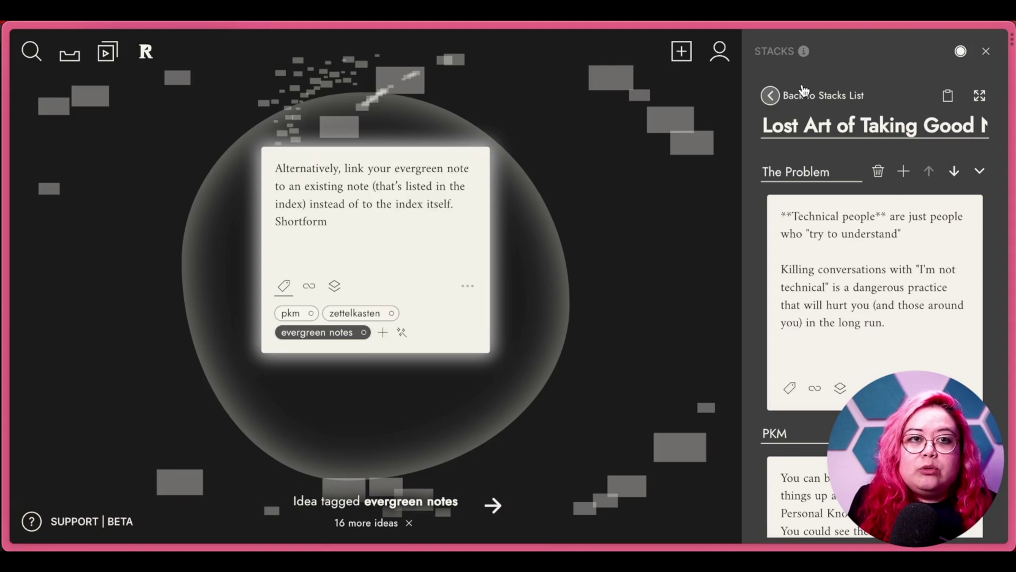
{"action": "left_click", "coordinate": [771, 96]}
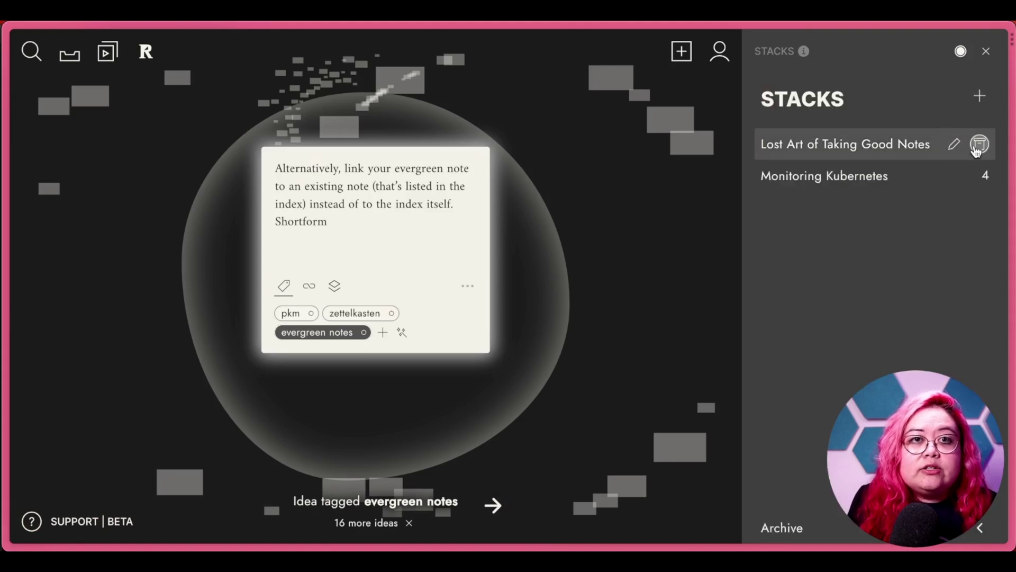
{"action": "left_click", "coordinate": [979, 144]}
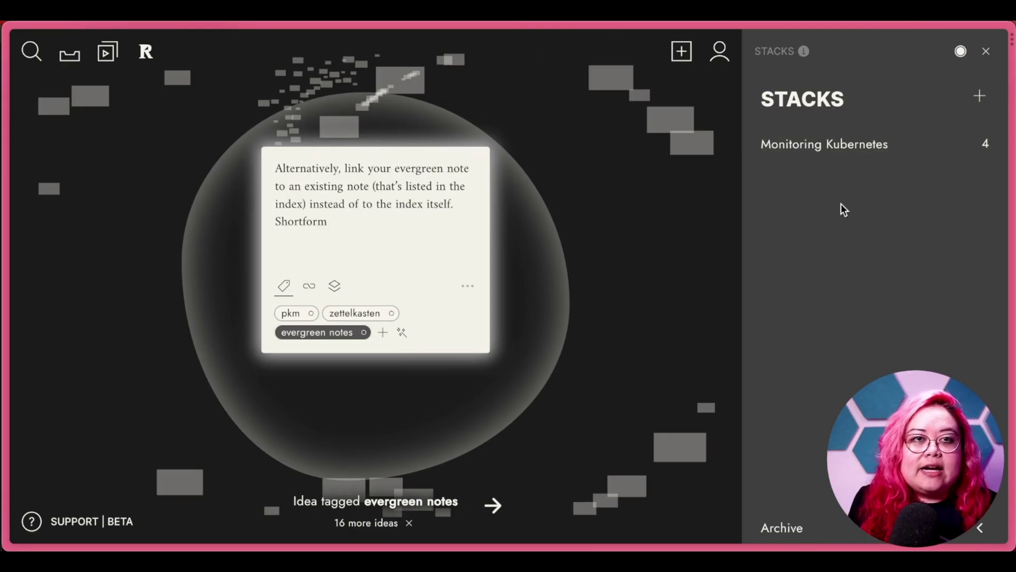
{"action": "mouse_move", "coordinate": [846, 142]}
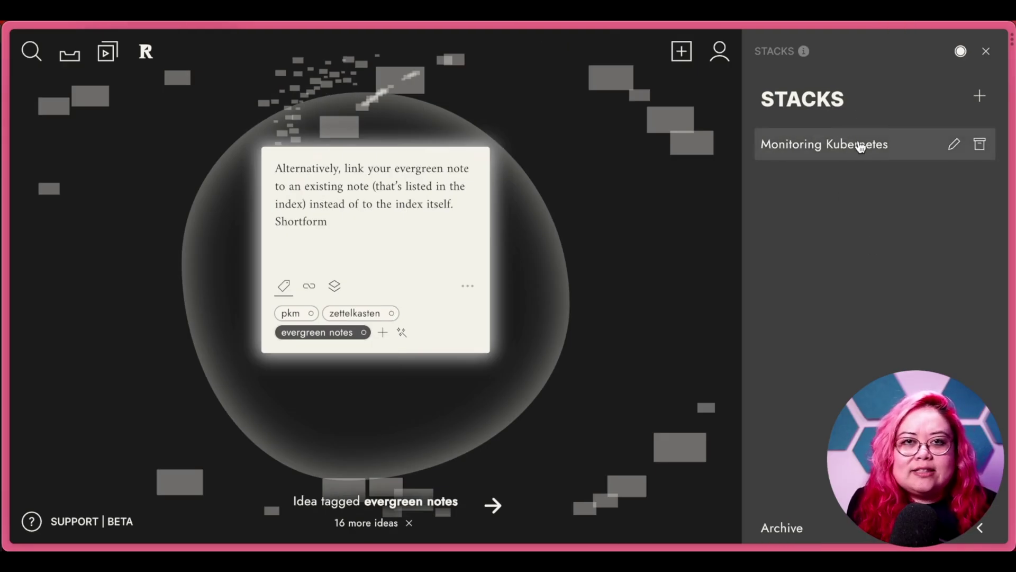
{"action": "left_click", "coordinate": [986, 51]}
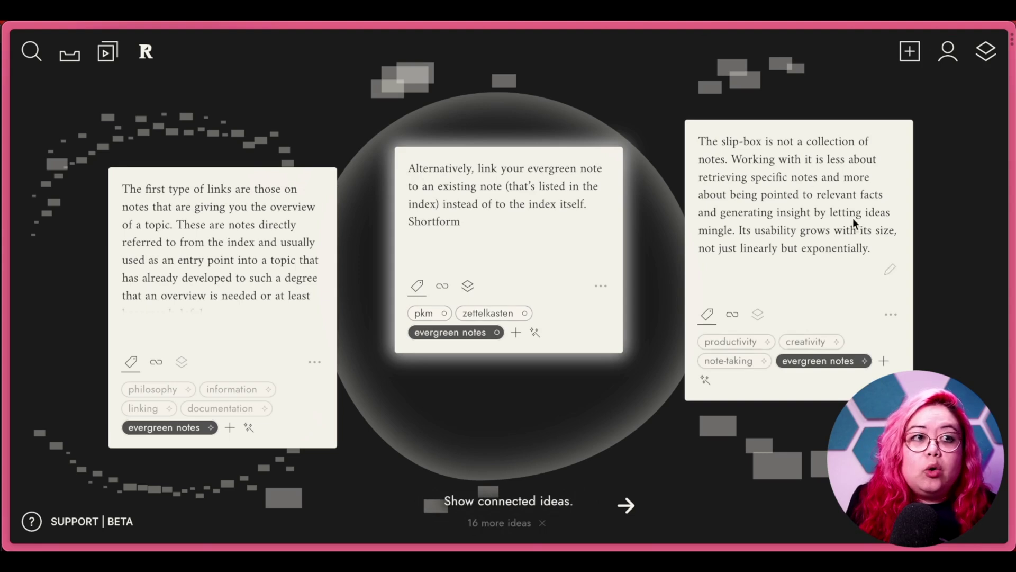
- Export all 1291 Napkin ideas as JSON from the account settings' EXPORT section
{"action": "left_click", "coordinate": [948, 53]}
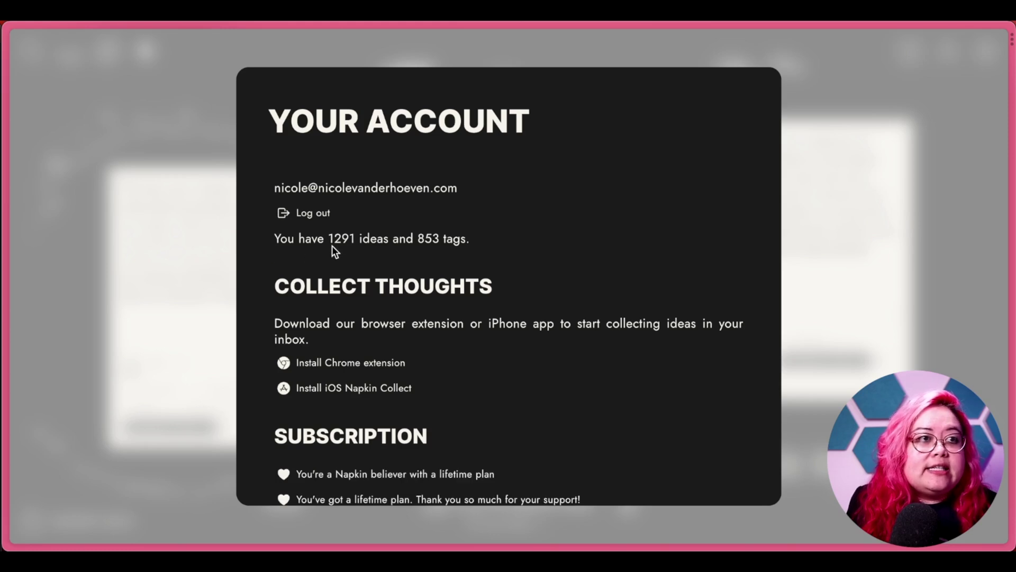
{"action": "scroll", "coordinate": [332, 246], "scroll_direction": "down", "scroll_amount": 3}
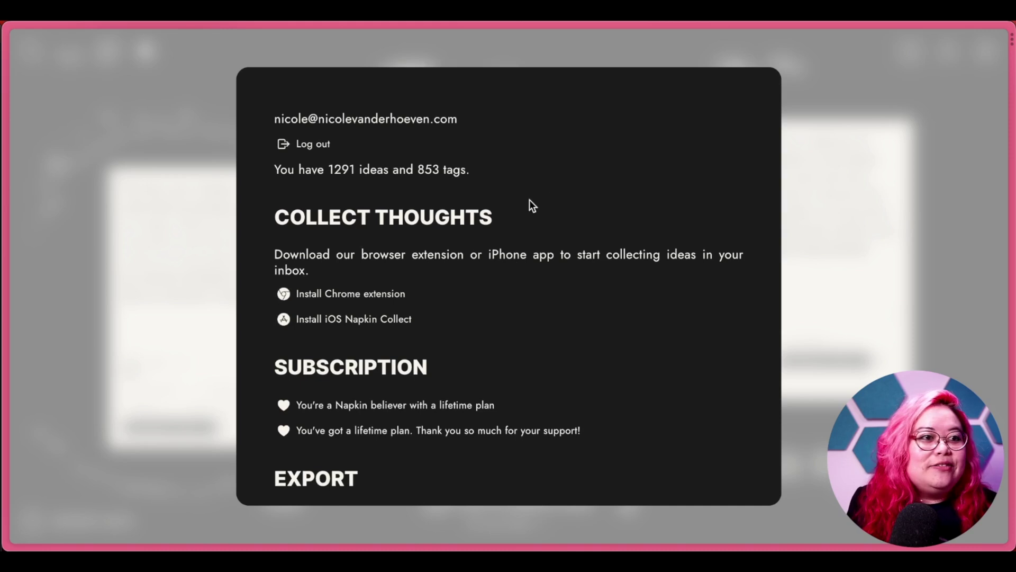
{"action": "scroll", "coordinate": [392, 227], "scroll_direction": "down", "scroll_amount": 1}
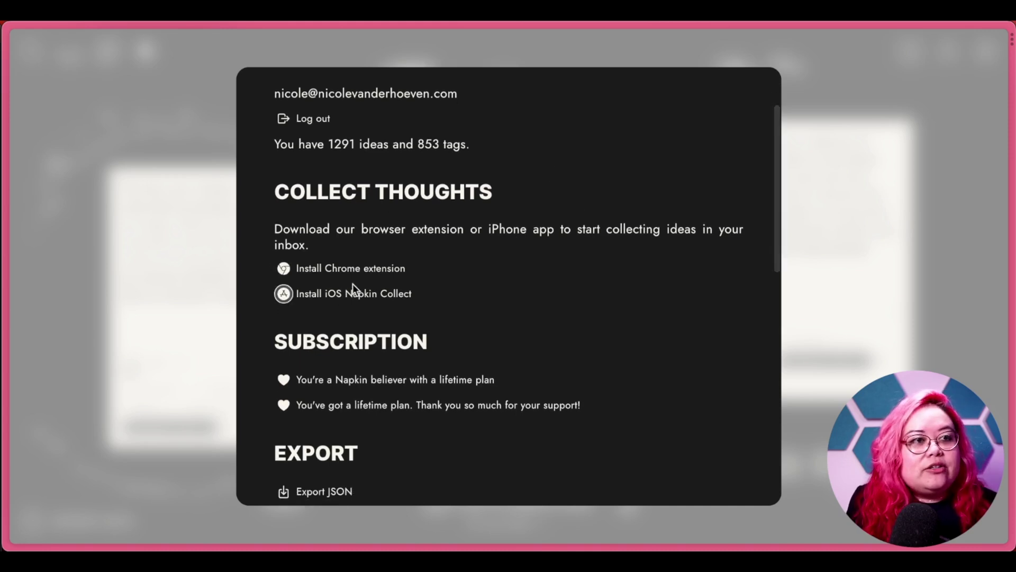
{"action": "scroll", "coordinate": [605, 326], "scroll_direction": "down", "scroll_amount": 3}
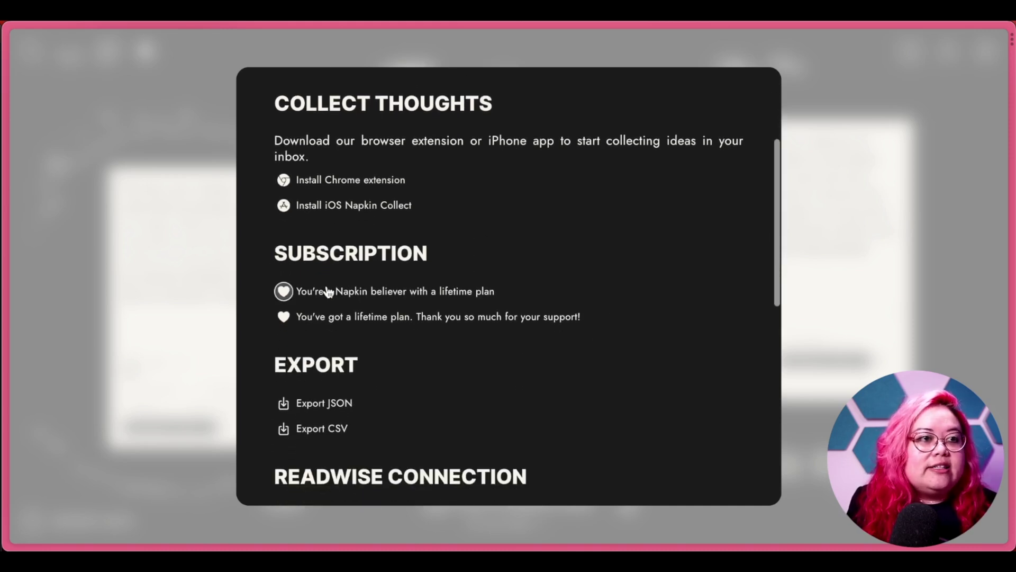
{"action": "scroll", "coordinate": [613, 302], "scroll_direction": "down", "scroll_amount": 3}
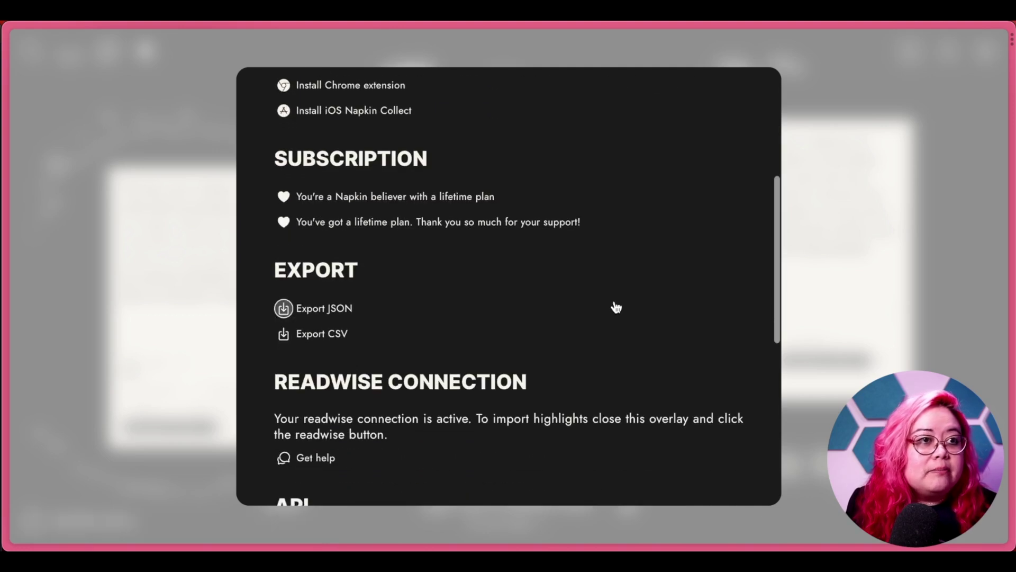
{"action": "left_click", "coordinate": [333, 312]}
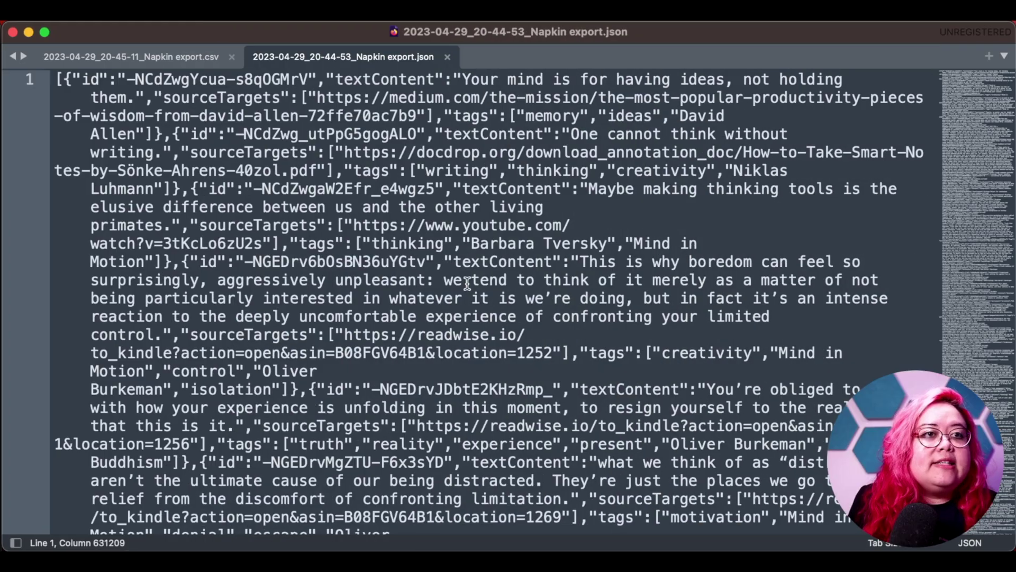
- Scroll through the JSON export and inspect the first idea entry
{"action": "scroll", "coordinate": [469, 288], "scroll_direction": "down", "scroll_amount": 5}
{"action": "scroll", "coordinate": [486, 304], "scroll_direction": "down", "scroll_amount": 2}
{"action": "scroll", "coordinate": [489, 303], "scroll_direction": "down", "scroll_amount": 4}
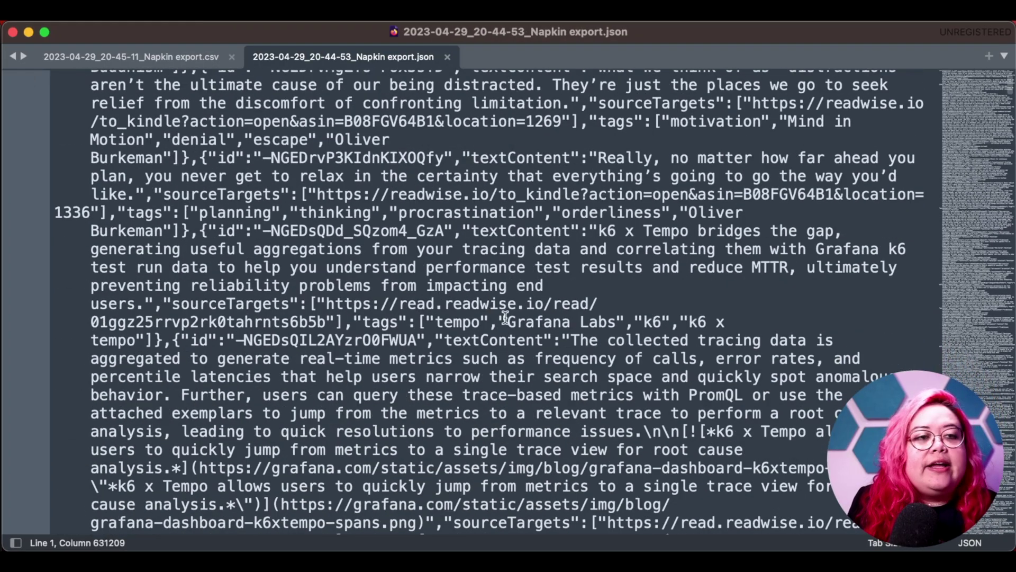
{"action": "scroll", "coordinate": [513, 328], "scroll_direction": "down", "scroll_amount": 3}
{"action": "scroll", "coordinate": [397, 249], "scroll_direction": "up", "scroll_amount": 15}
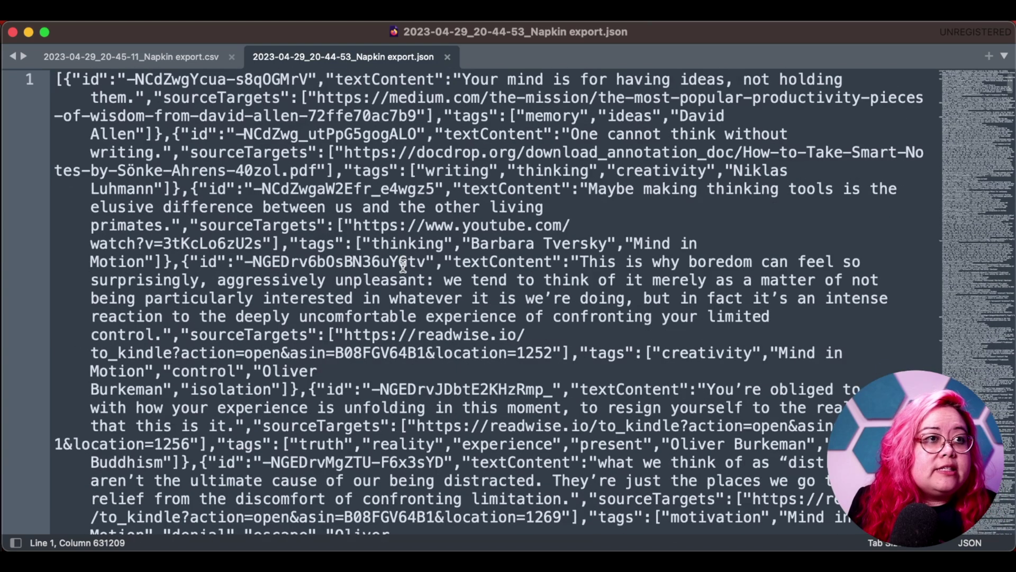
{"action": "left_click", "coordinate": [388, 134]}
{"action": "left_click", "coordinate": [416, 97]}
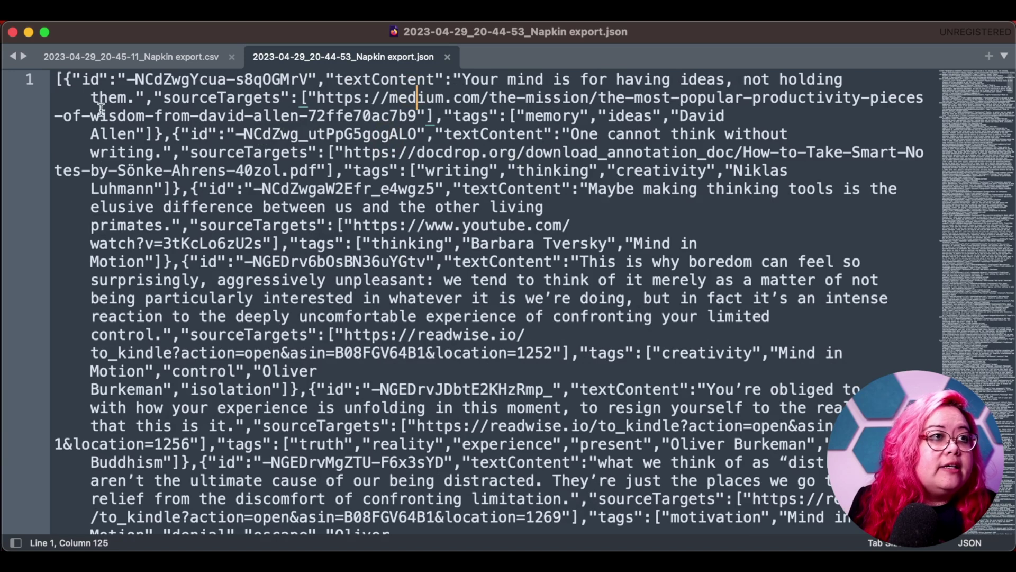
{"action": "left_click_drag", "start_coordinate": [138, 136], "coordinate": [671, 112]}
{"action": "left_click", "coordinate": [536, 116]}
- Switch to the CSV export and inspect its sourceUrls header and URL values
{"action": "left_click", "coordinate": [176, 59]}
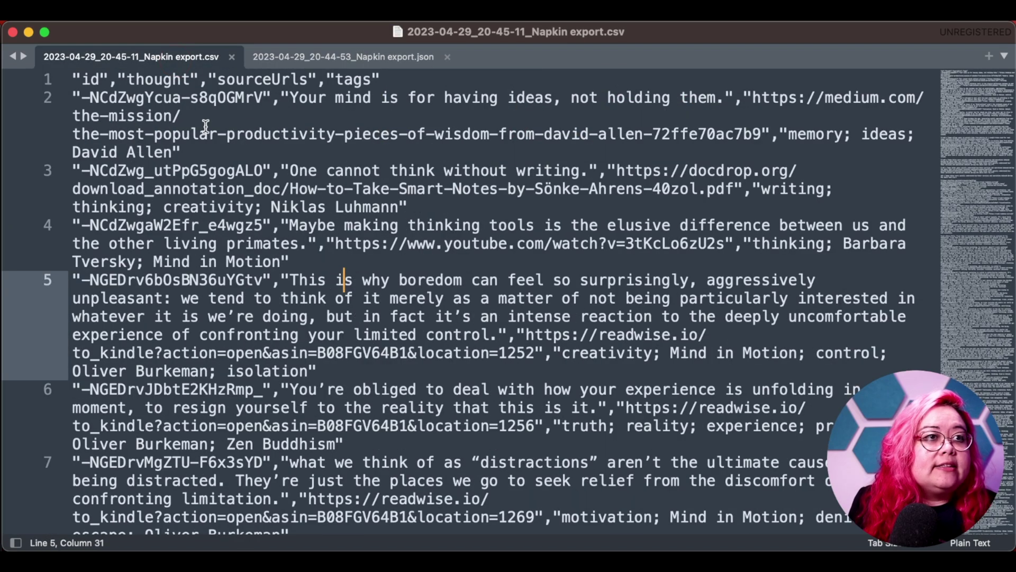
{"action": "left_click", "coordinate": [592, 114]}
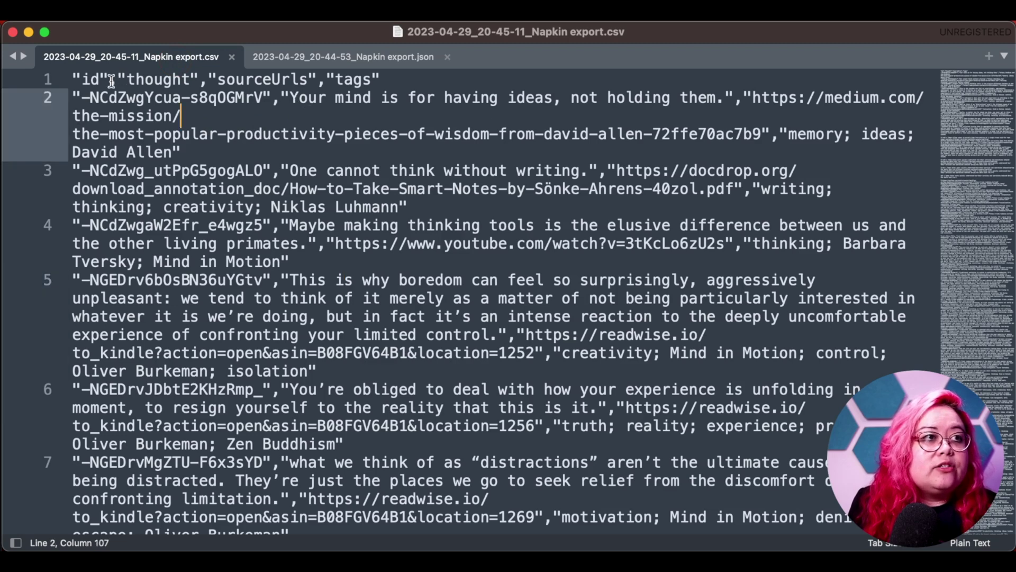
{"action": "left_click", "coordinate": [135, 79]}
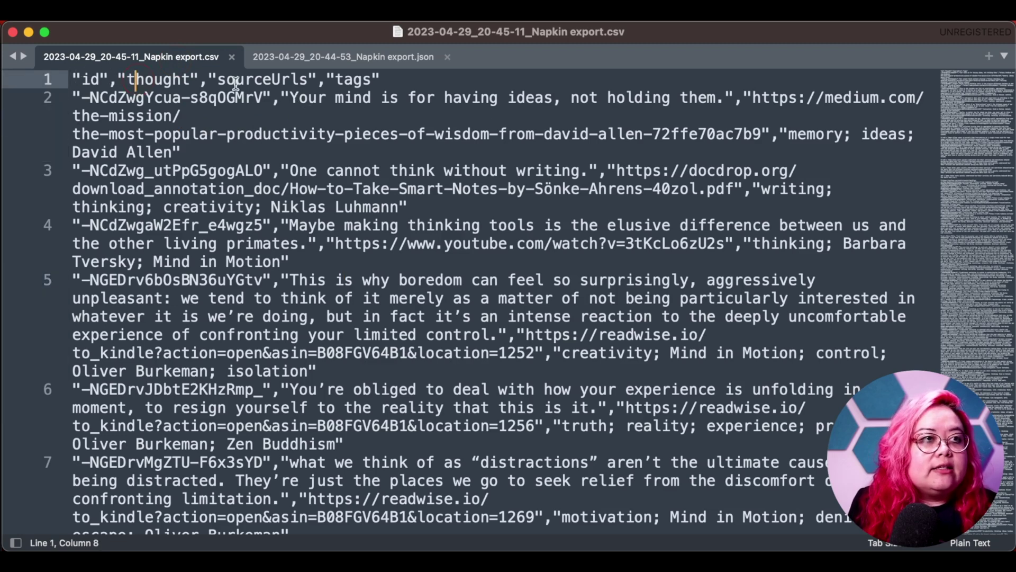
{"action": "double_click", "coordinate": [239, 79]}
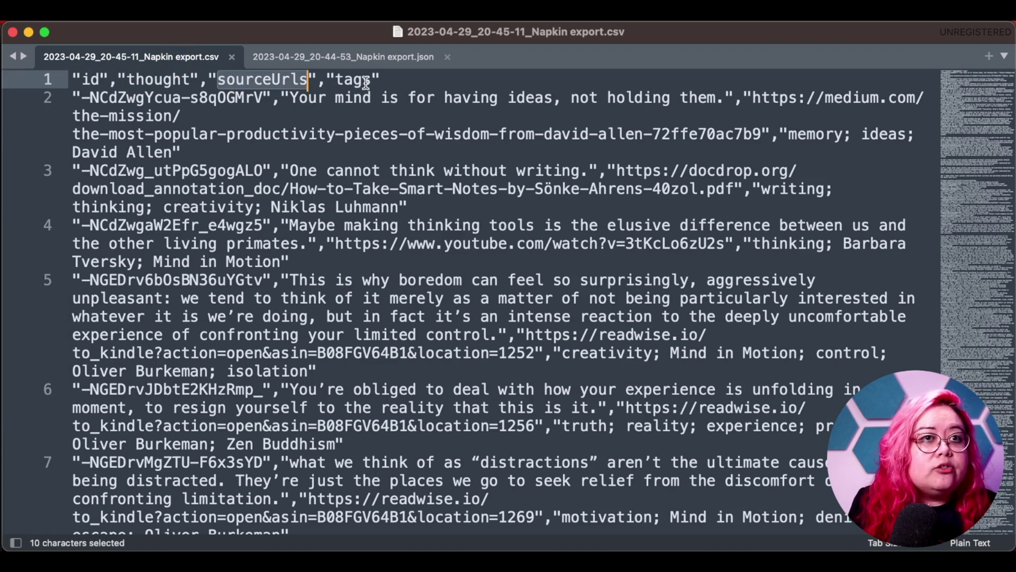
{"action": "left_click_drag", "start_coordinate": [752, 98], "coordinate": [768, 135]}
{"action": "left_click_drag", "start_coordinate": [526, 334], "coordinate": [533, 348]}
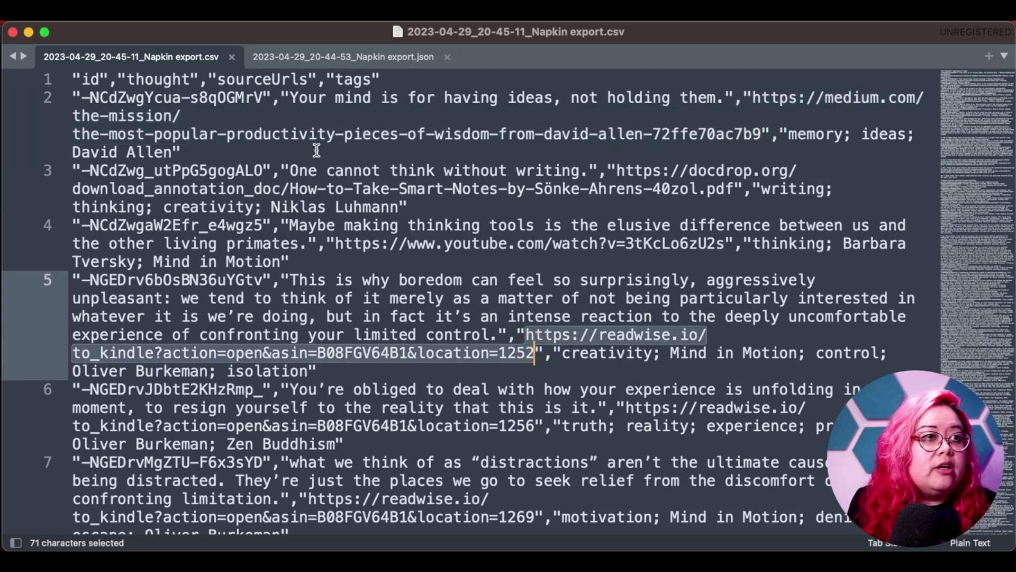
- Clear the selected source URL in the CSV export
{"action": "left_click", "coordinate": [578, 352]}
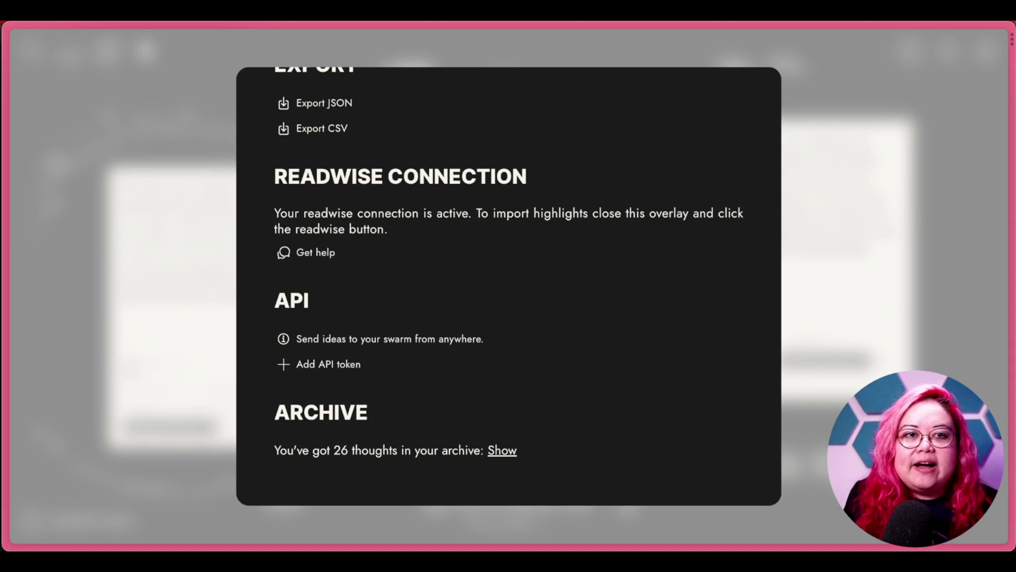
- Close the Your Account overlay to return to the evergreen-notes idea canvas
{"action": "key", "text": "Escape"}
{"action": "mouse_move", "coordinate": [481, 339]}
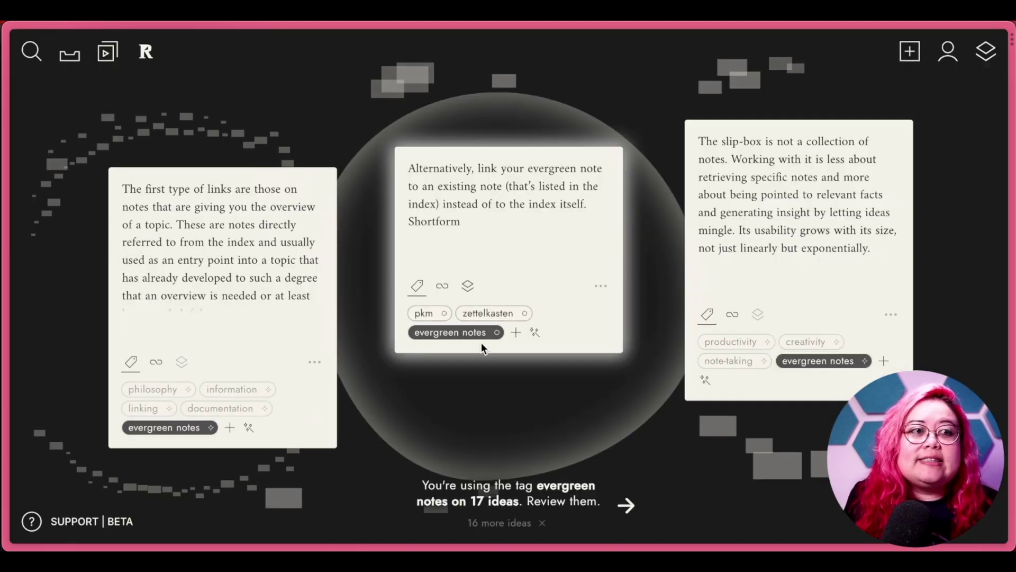